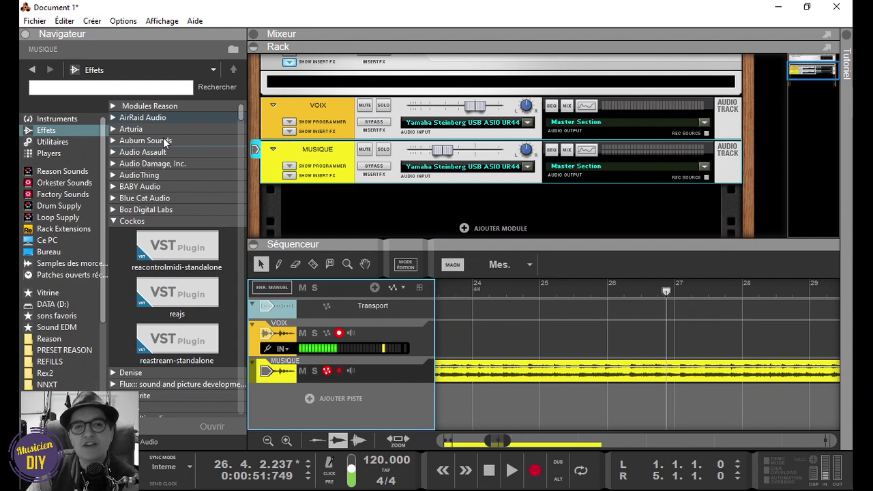
Step: Insert Arturia's Rev PLATE-140 reverb on the VOIX track and choose its Chorus Plate preset
left_click(113, 129)
left_click_drag(152, 150, 446, 151)
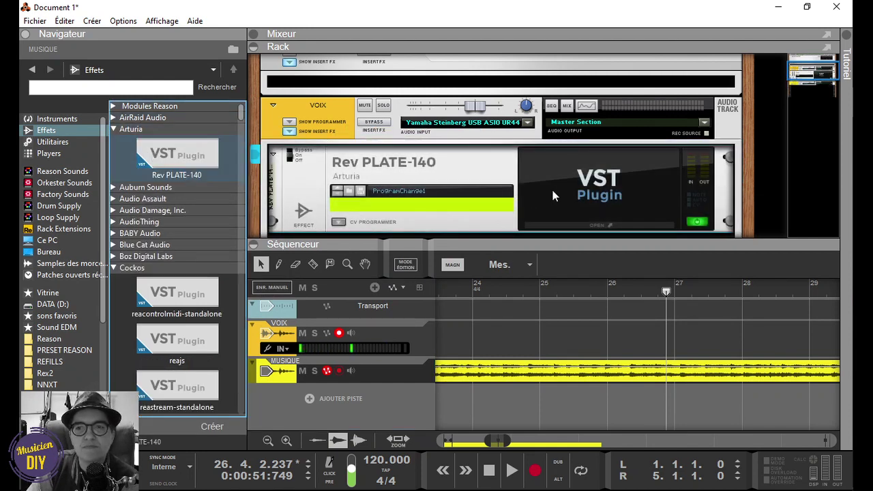
left_click(573, 227)
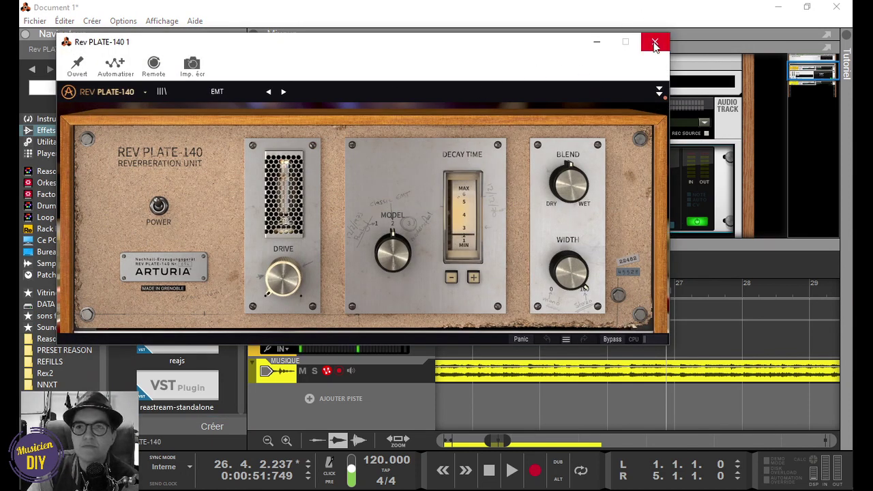
left_click(226, 91)
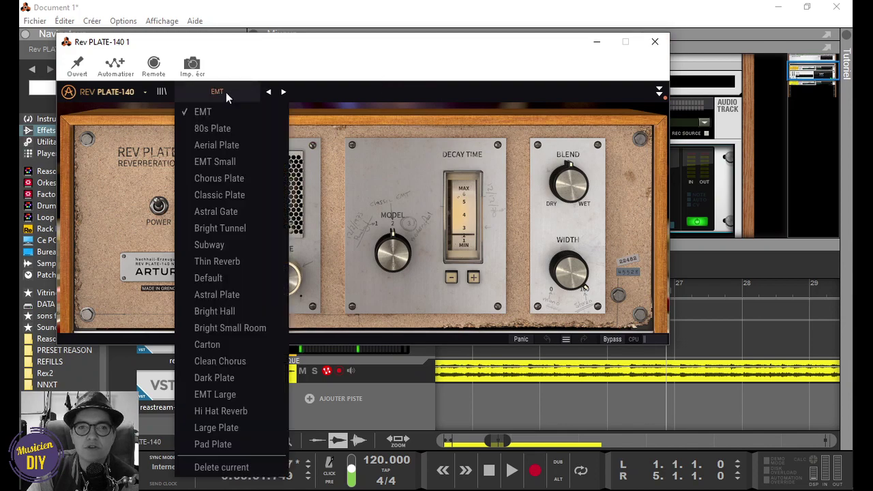
left_click(227, 176)
left_click(655, 41)
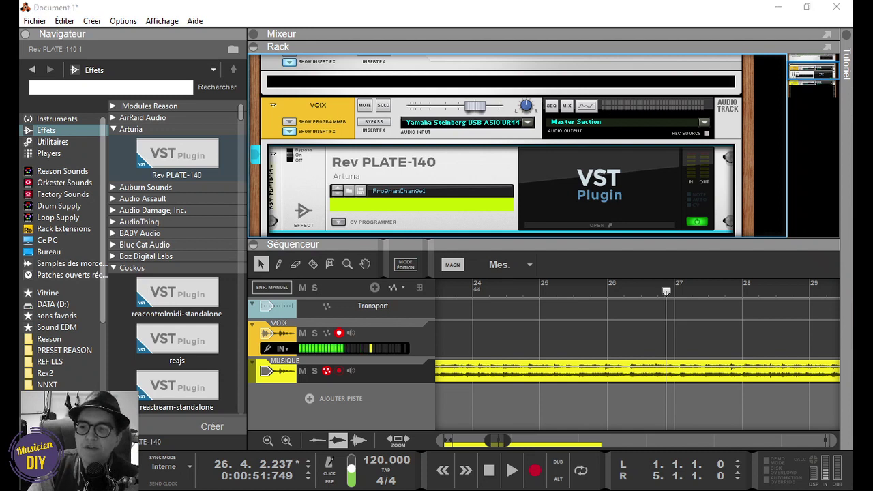
Step: Insert the Cockos reastream-standalone effect on the Master Section
left_click(858, 283)
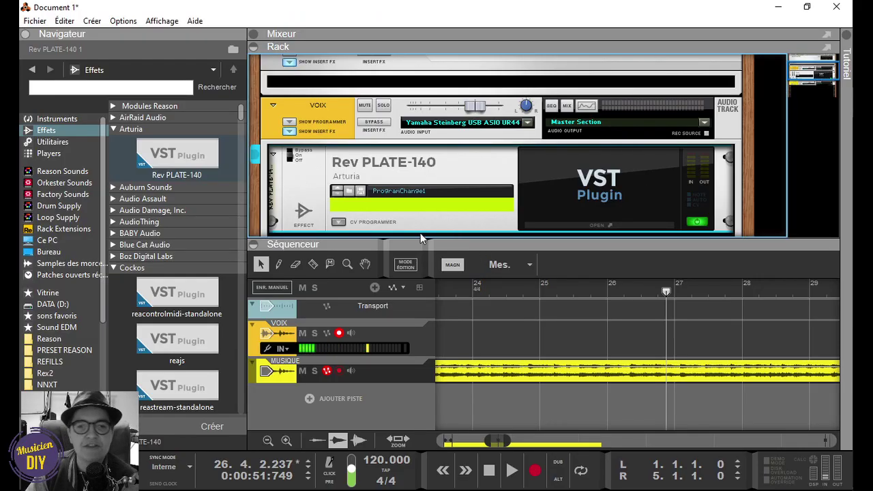
scroll(162, 262, "down", 1)
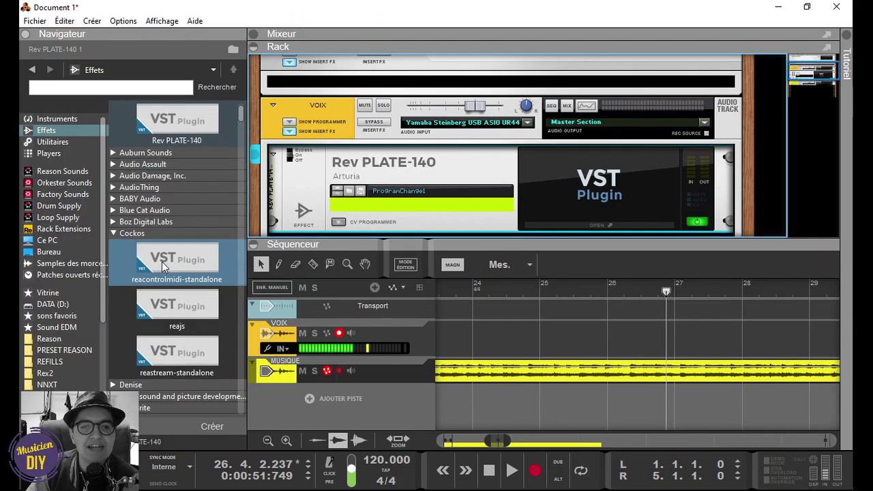
scroll(122, 252, "down", 2)
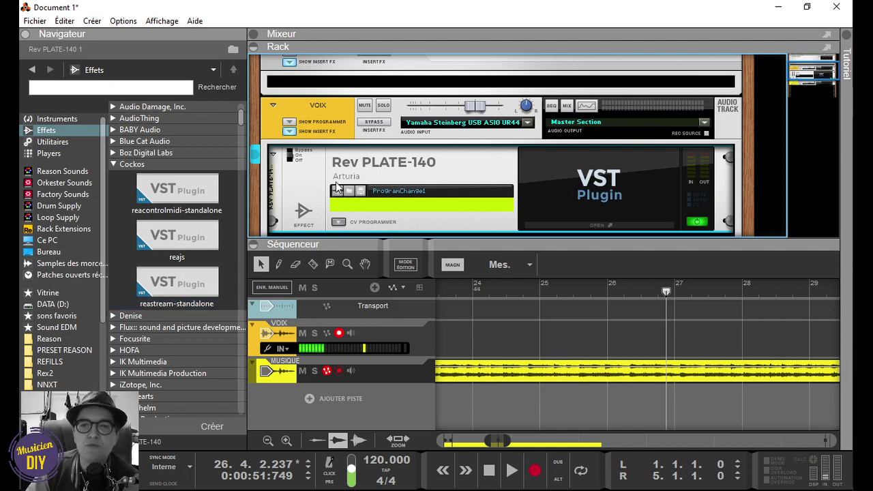
scroll(336, 188, "down", 1)
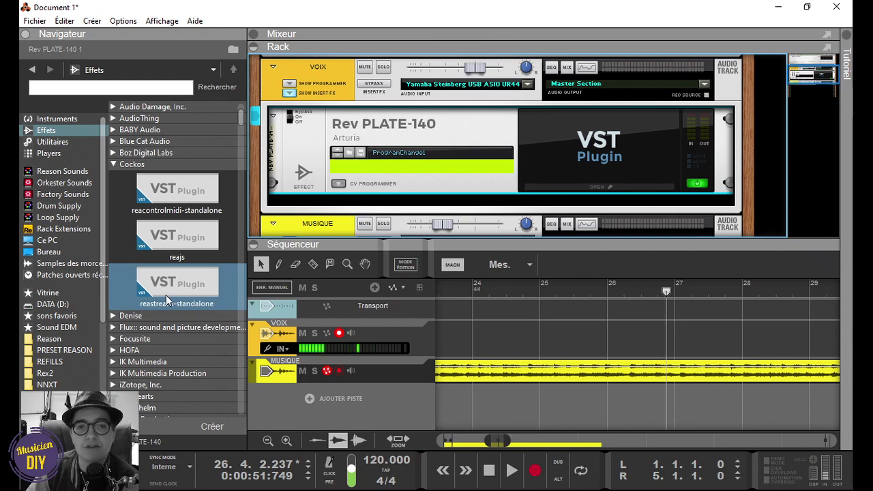
mouse_move(157, 296)
left_mouse_down()
mouse_move(149, 295)
mouse_move(266, 246)
mouse_move(384, 213)
mouse_move(378, 44)
mouse_move(385, 73)
mouse_move(425, 66)
mouse_move(429, 54)
mouse_move(399, 84)
mouse_move(394, 167)
left_mouse_up()
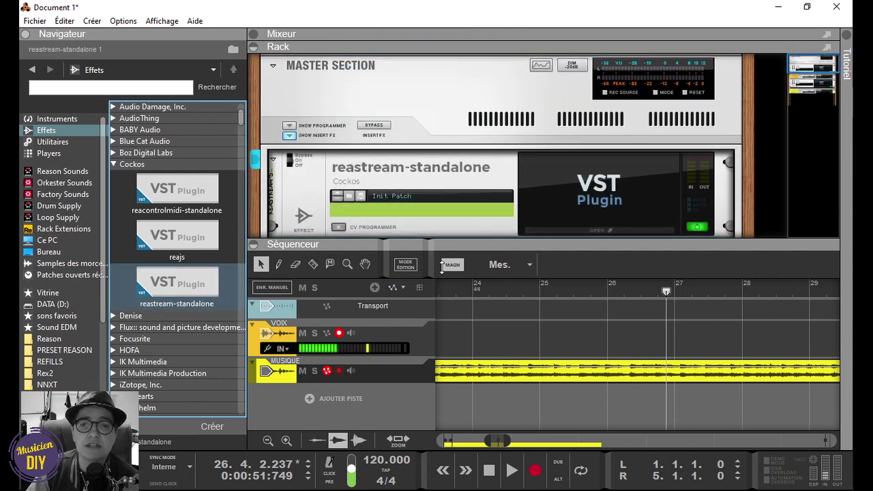
Step: Set ReaStream on the Master Section to send audio/MIDI to the local broadcast
left_click_drag(439, 243, 445, 325)
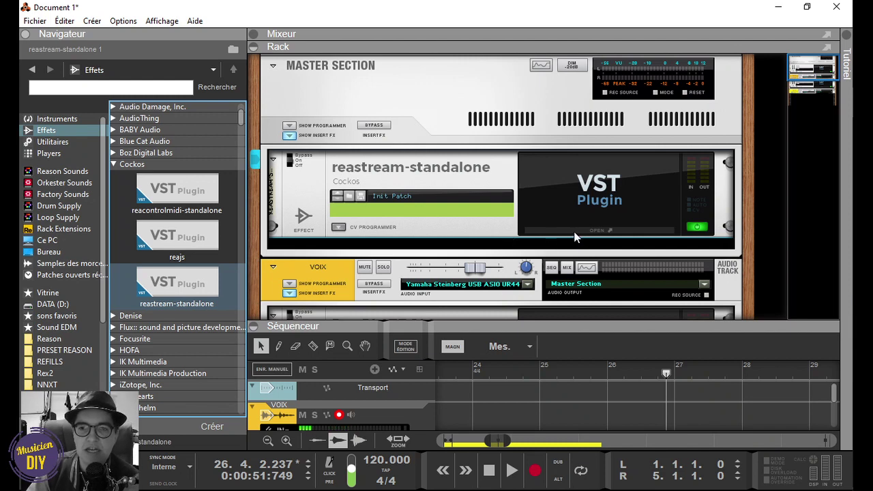
left_click(594, 231)
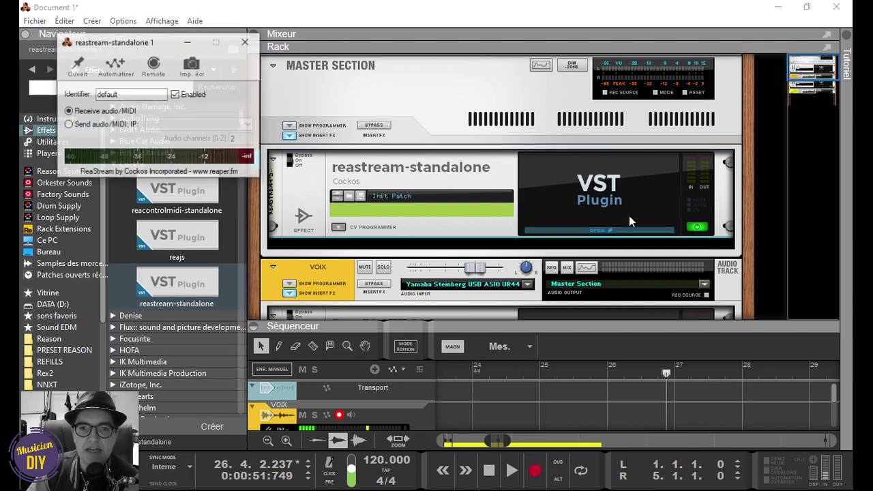
left_click(68, 124)
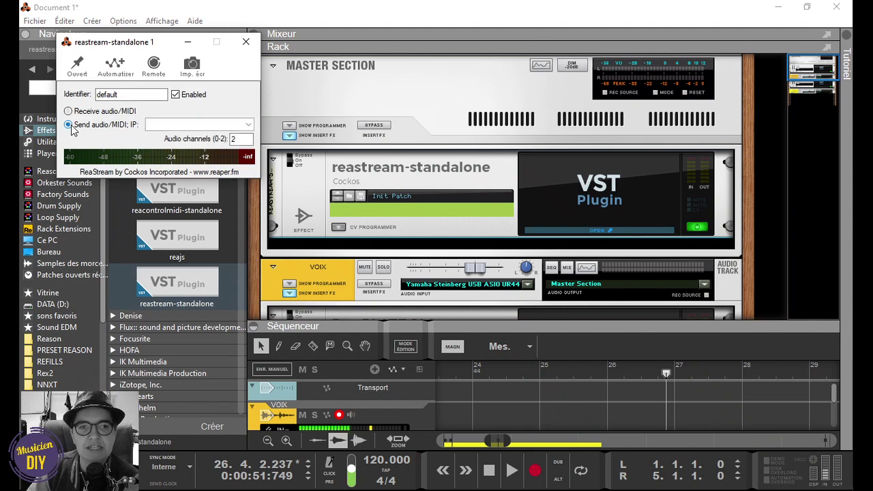
left_click(245, 125)
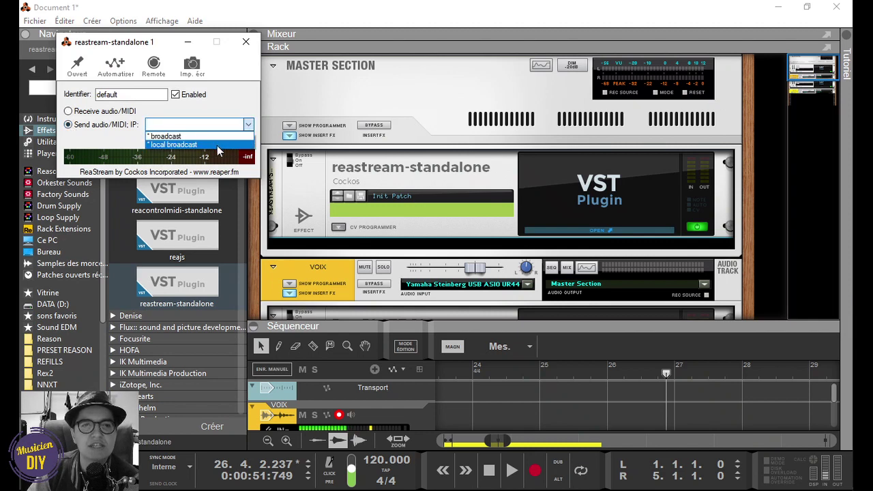
left_click(217, 145)
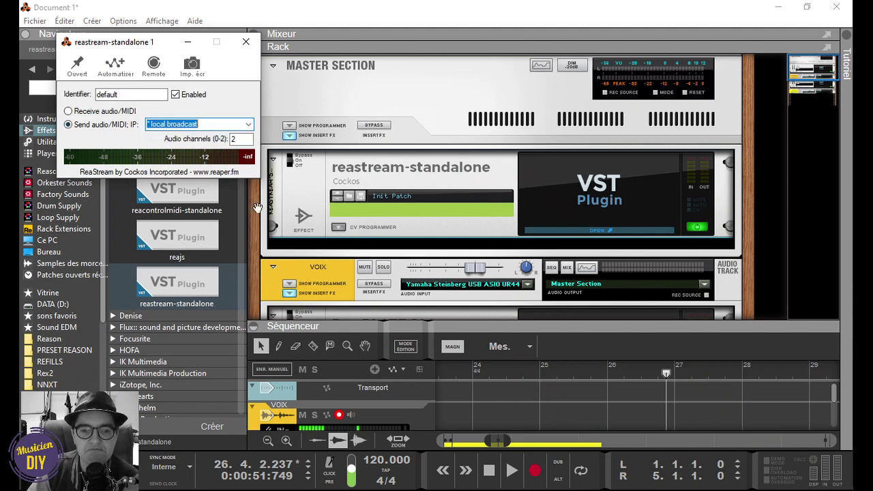
Step: Disarm recording on the VOIX track and play the music from bar 3 to check the signal reaching ReaStream
left_click_drag(531, 328, 450, 230)
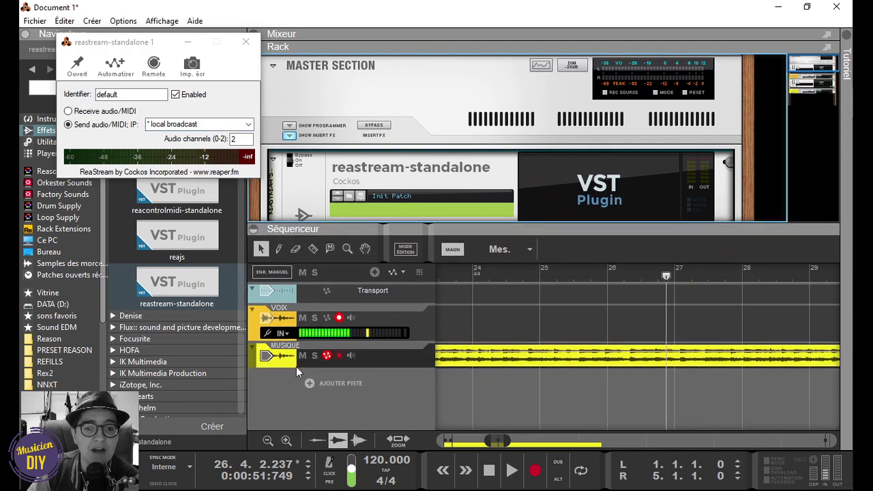
left_click(340, 318)
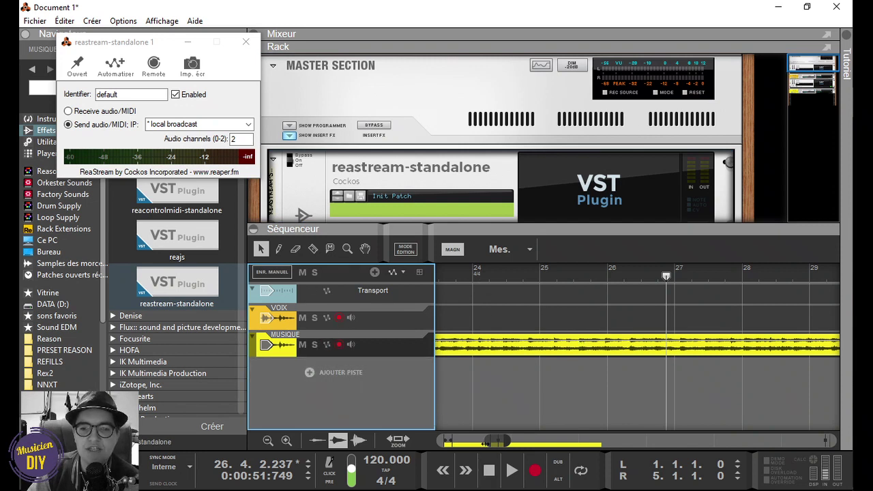
left_click_drag(487, 441, 463, 439)
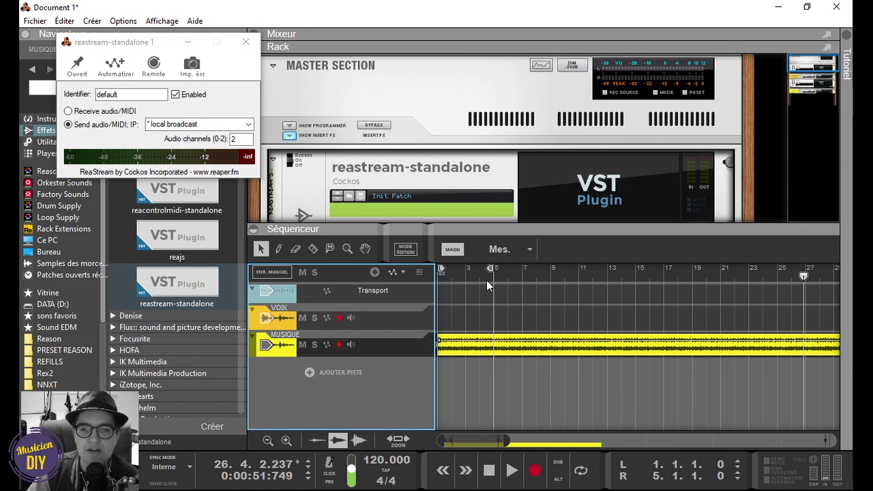
left_click(465, 276)
left_click(511, 471)
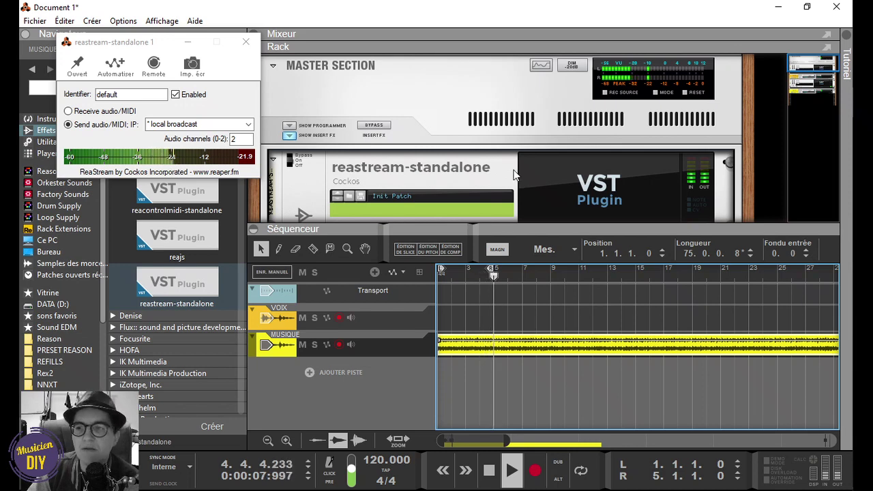
key("alt+Tab")
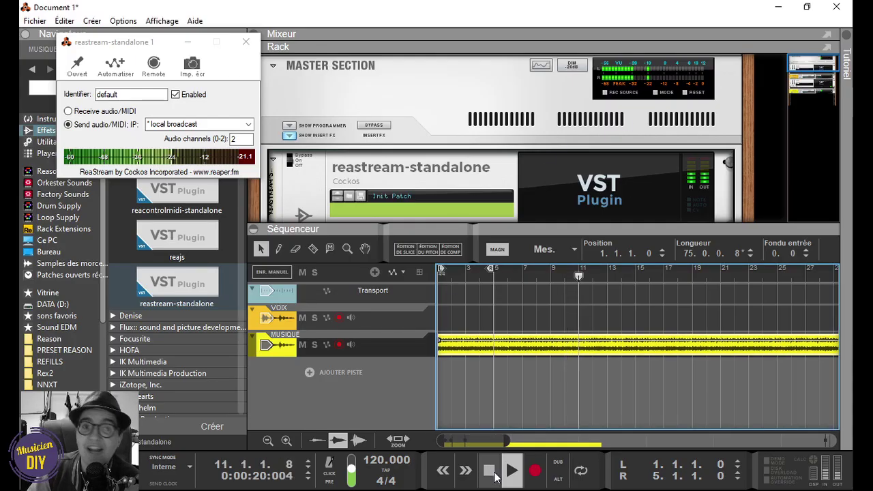
left_click(488, 470)
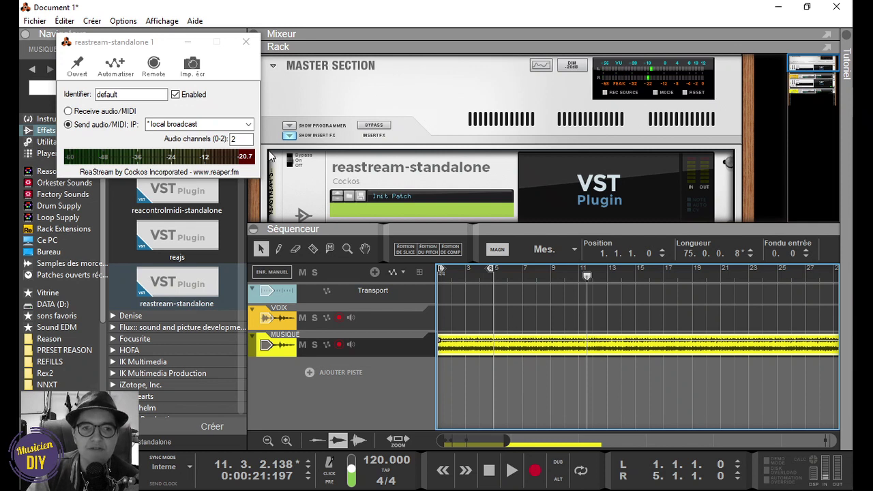
Step: Switch to OBS and add a visible audio input capture source named DAW, using the default device
mouse_move(783, 490)
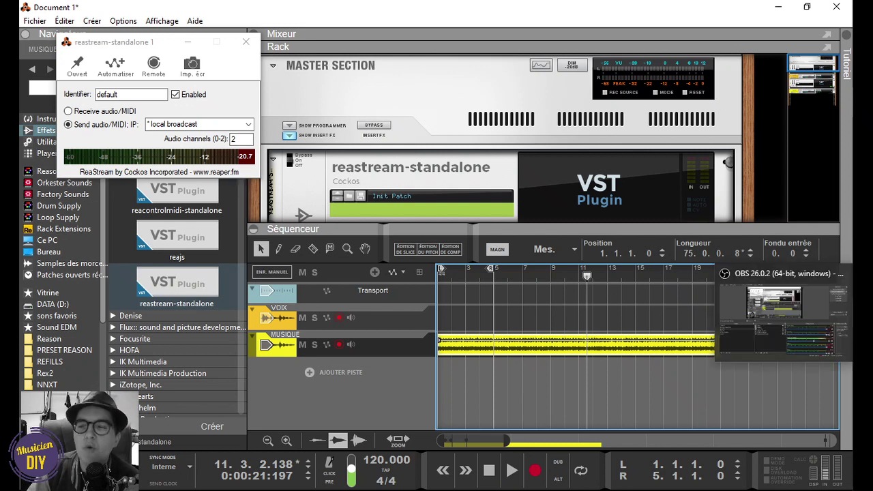
left_click(783, 317)
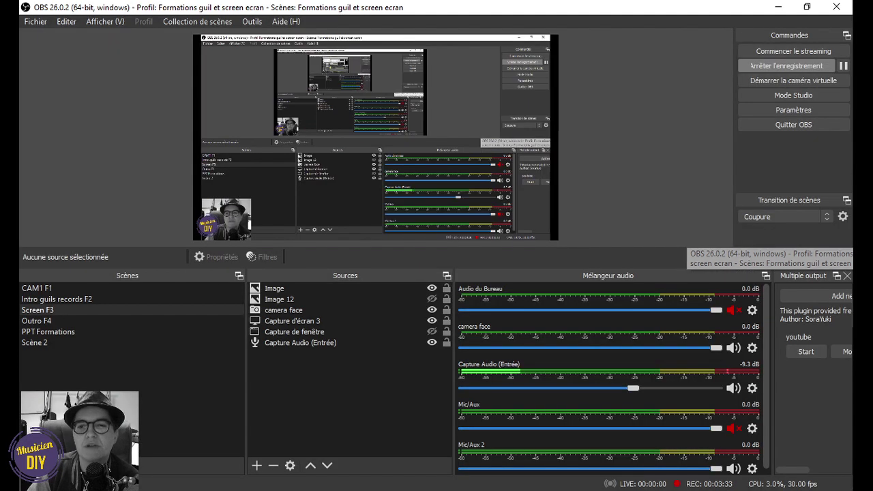
left_click(256, 465)
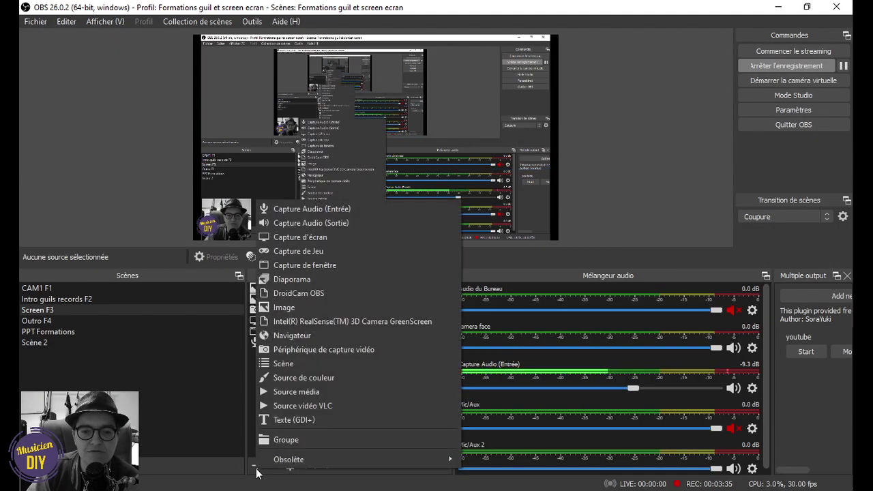
left_click(308, 213)
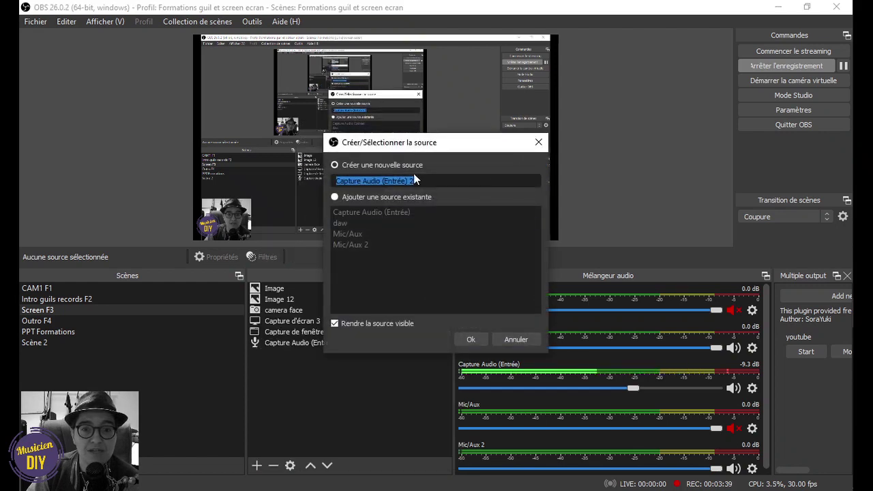
type("DAW")
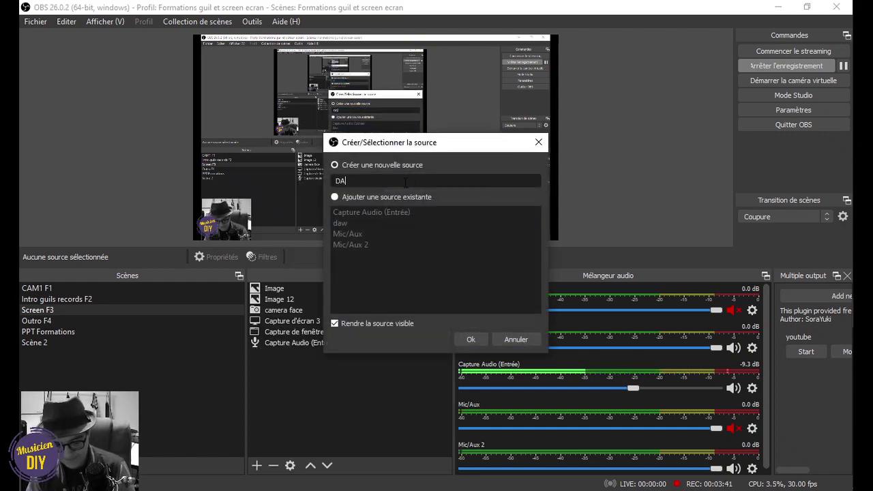
left_click(469, 339)
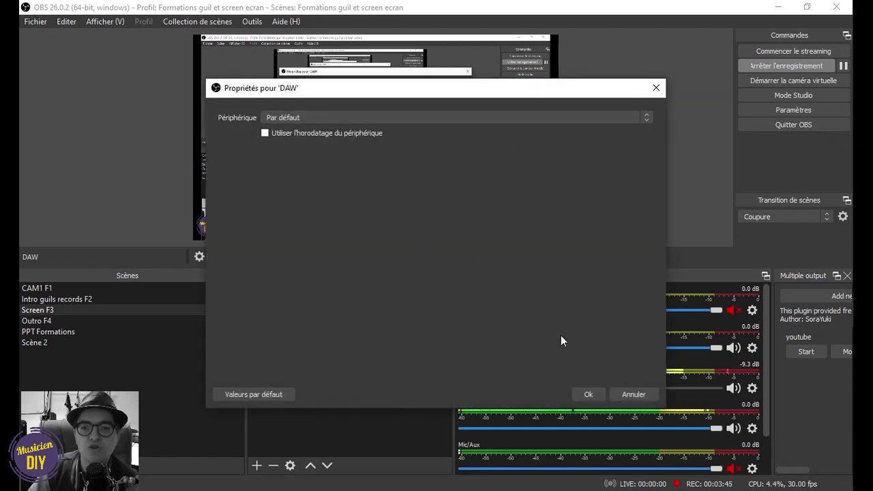
left_click(595, 395)
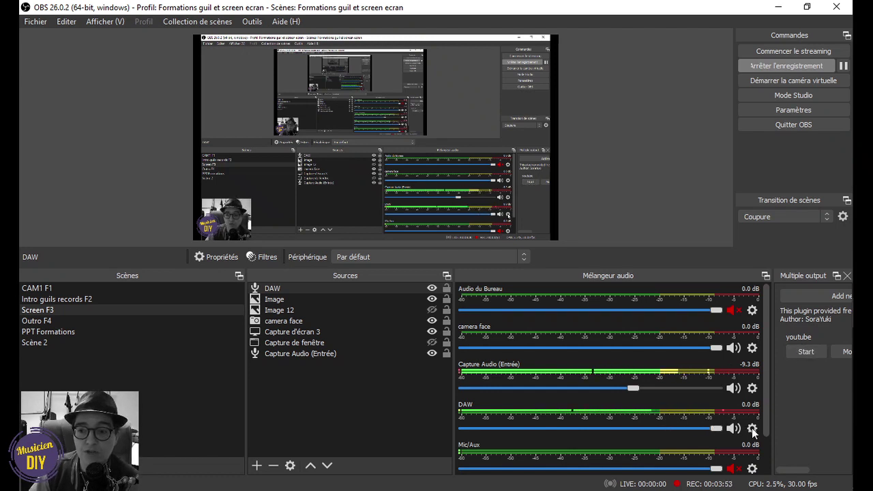
Step: Play the song in Reason from bar 3, check the DAW source's level in the OBS audio mixer, and stop playback
key("alt+Tab")
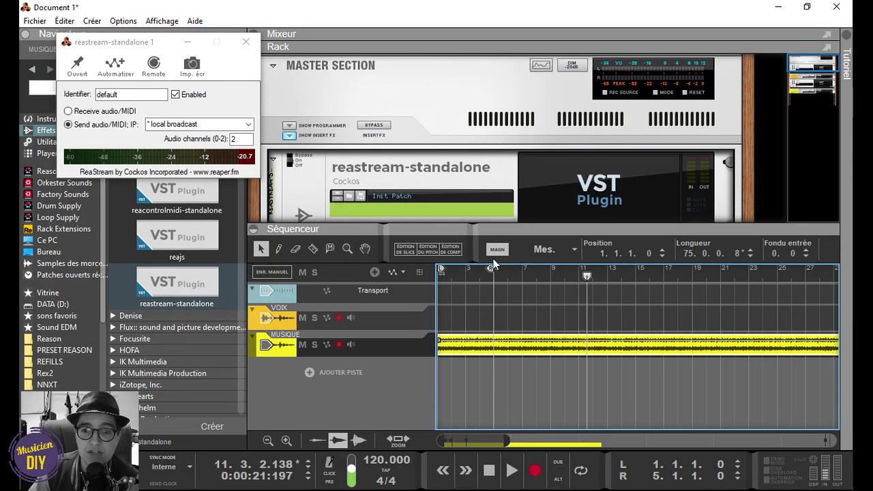
left_click(471, 275)
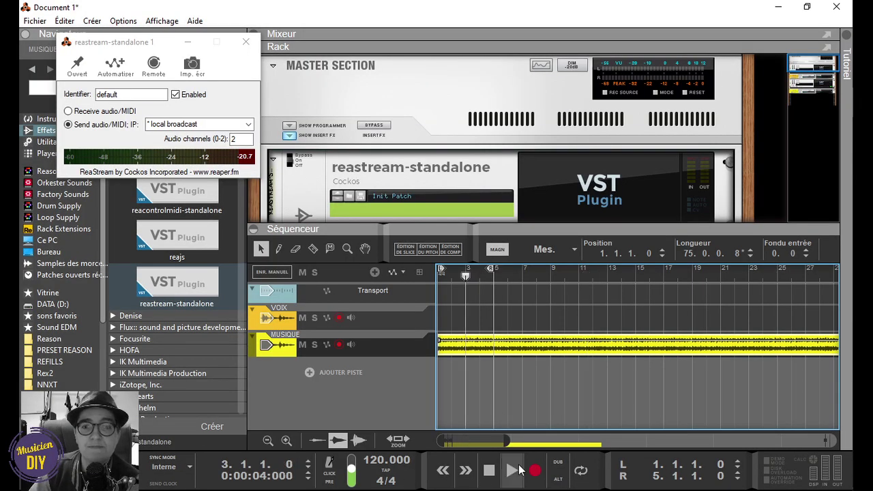
scroll(477, 206, "down", 1)
scroll(481, 186, "down", 2)
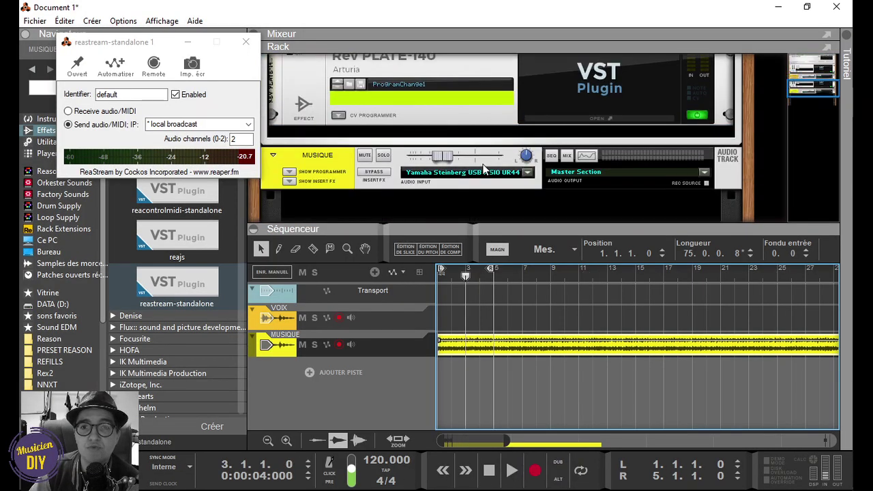
left_click(511, 470)
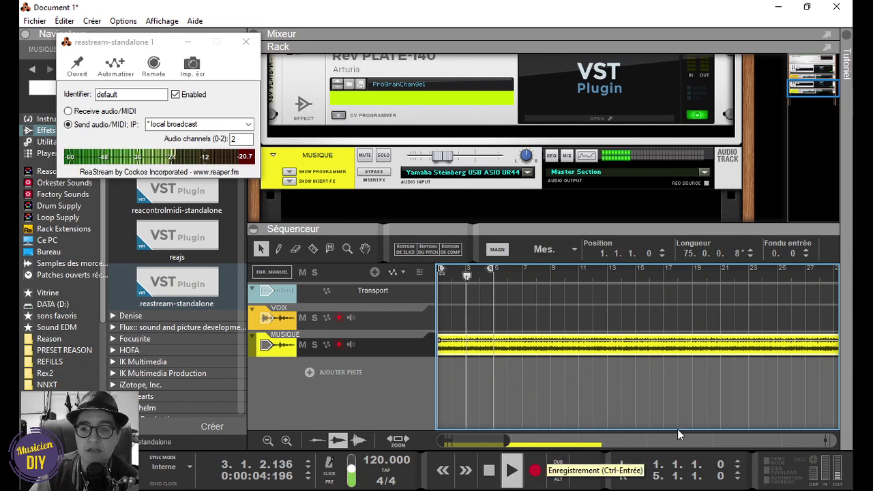
left_click(861, 307)
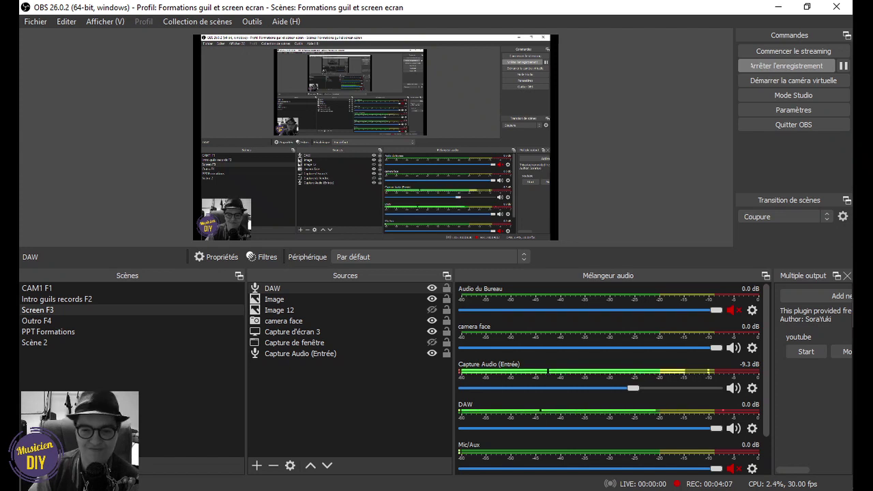
left_click(861, 307)
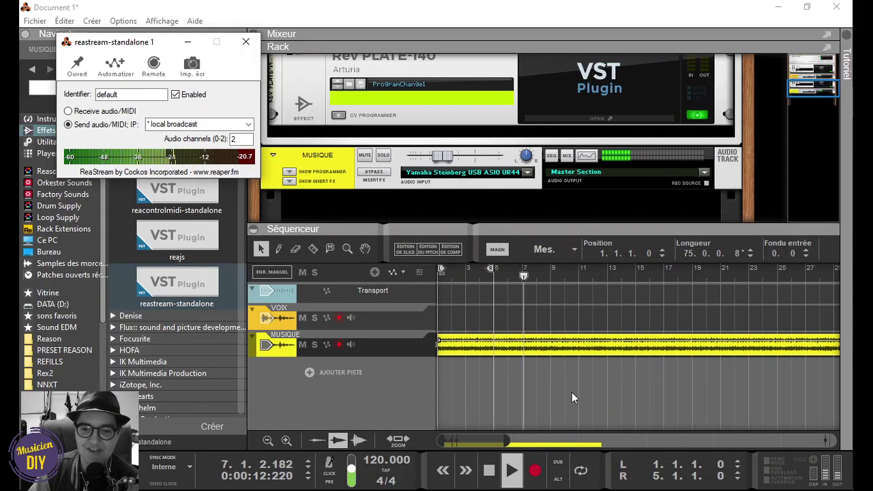
left_click(491, 476)
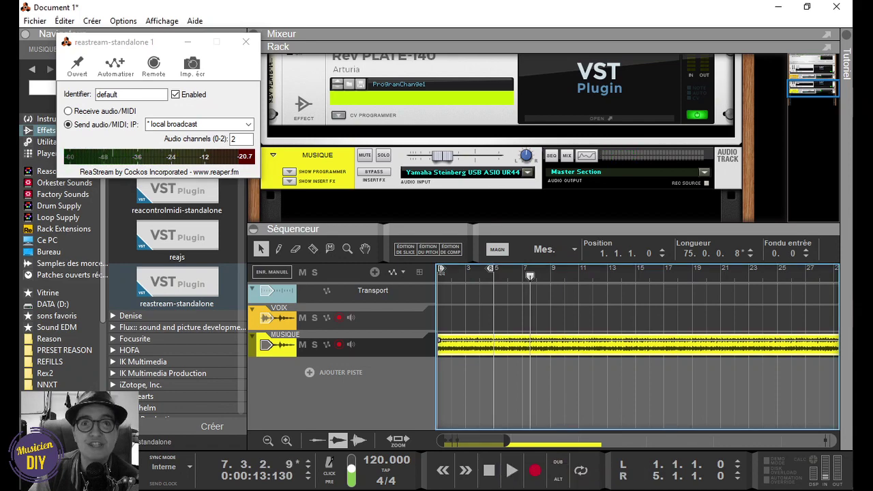
Step: Switch to OBS and add a VST 2.x plug-in filter named Reaplug to the DAW source
left_click(860, 293)
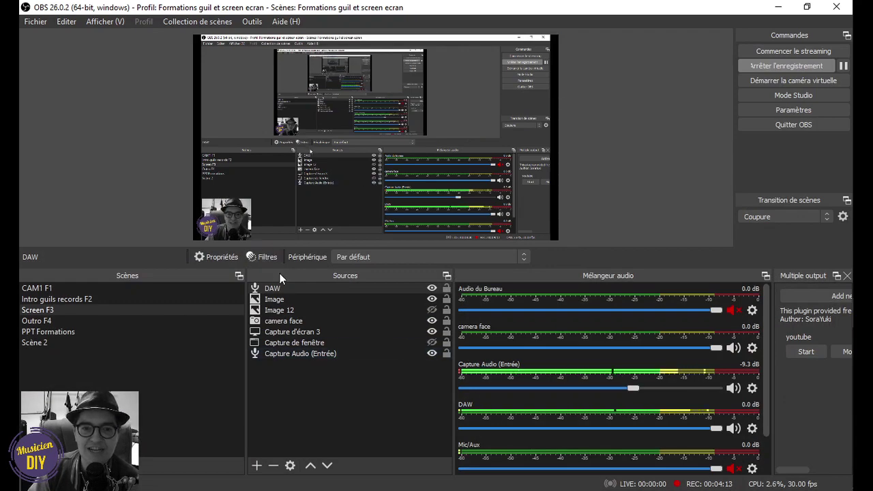
left_click(267, 256)
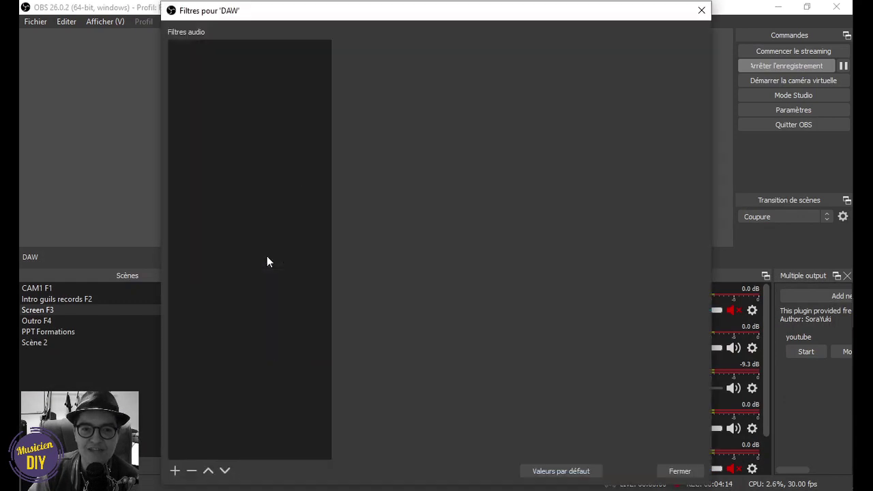
left_click(174, 472)
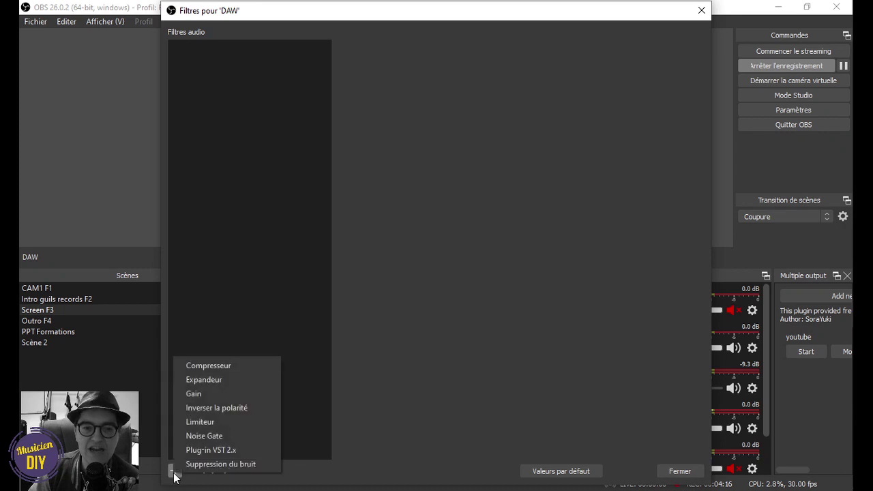
left_click(247, 449)
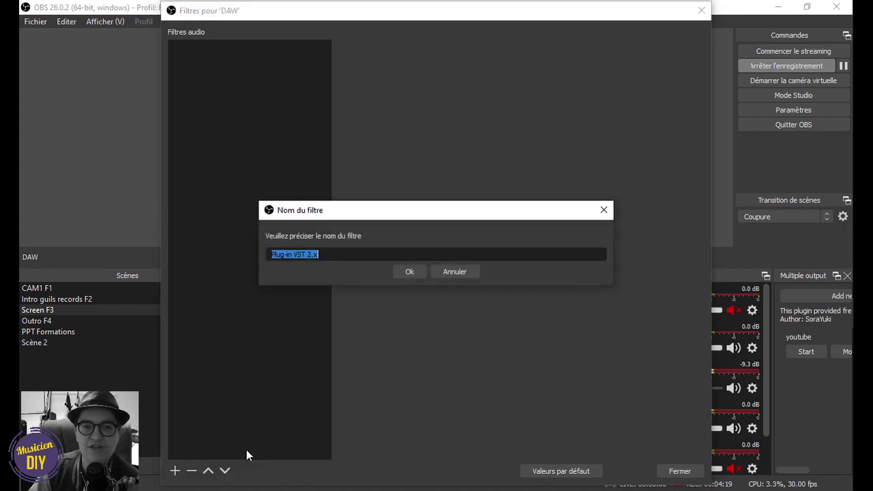
type("Rea")
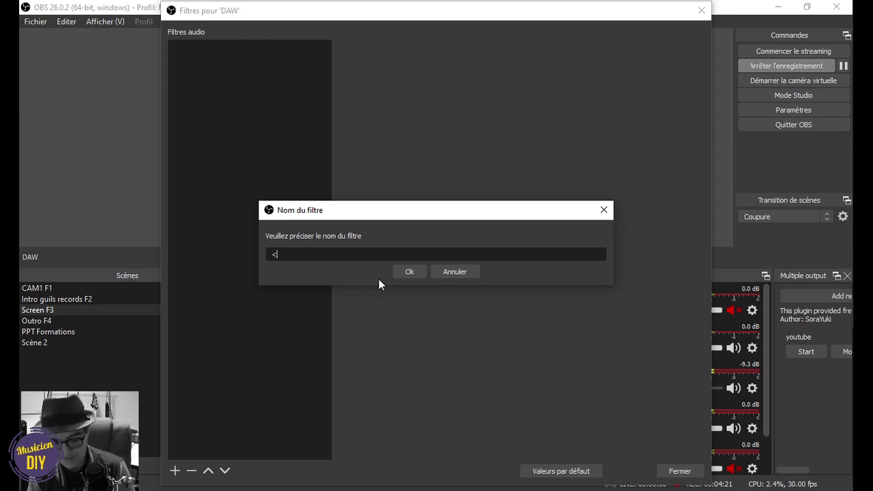
type("plug")
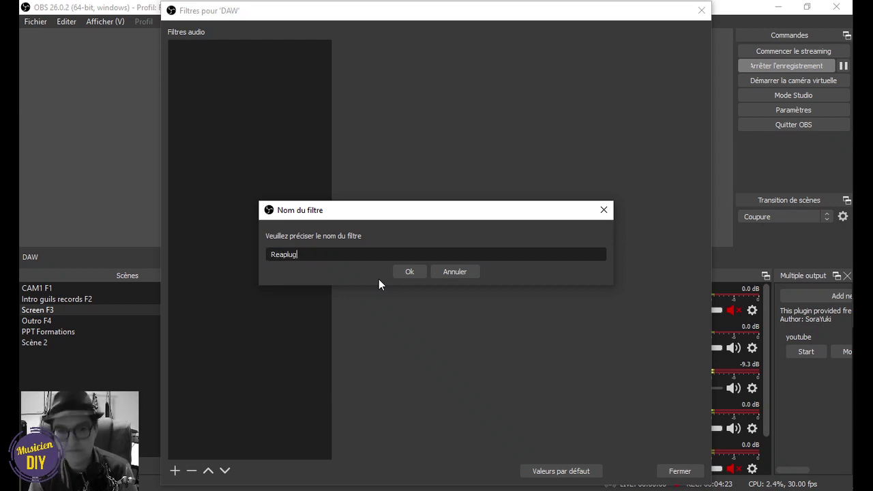
left_click(409, 272)
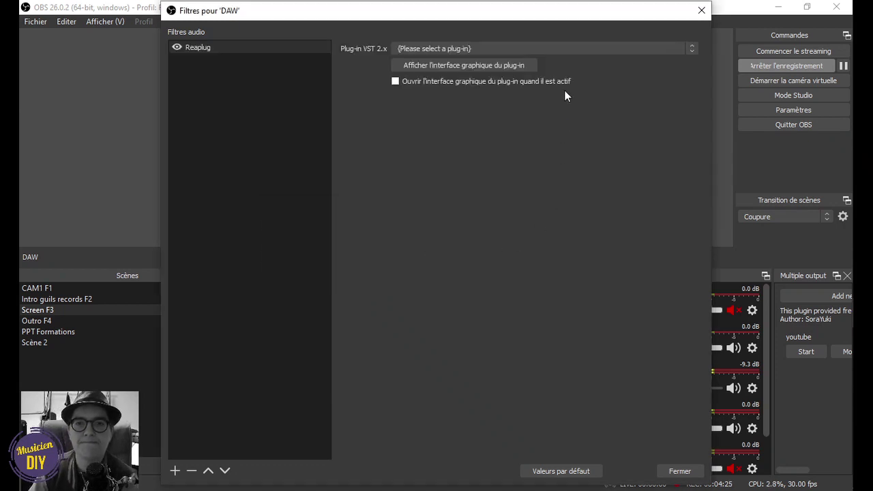
Step: Load the reastream-standalone plug-in in the Reaplug filter and display its interface
left_click(576, 50)
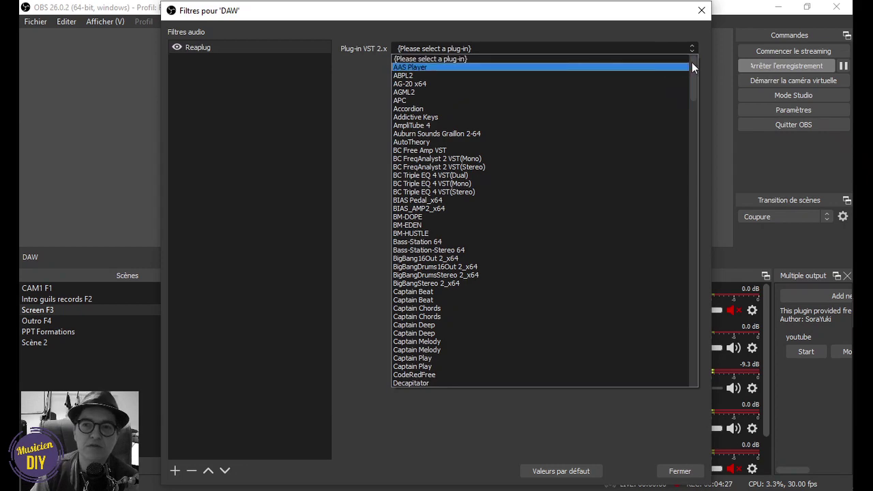
left_click_drag(691, 62, 702, 412)
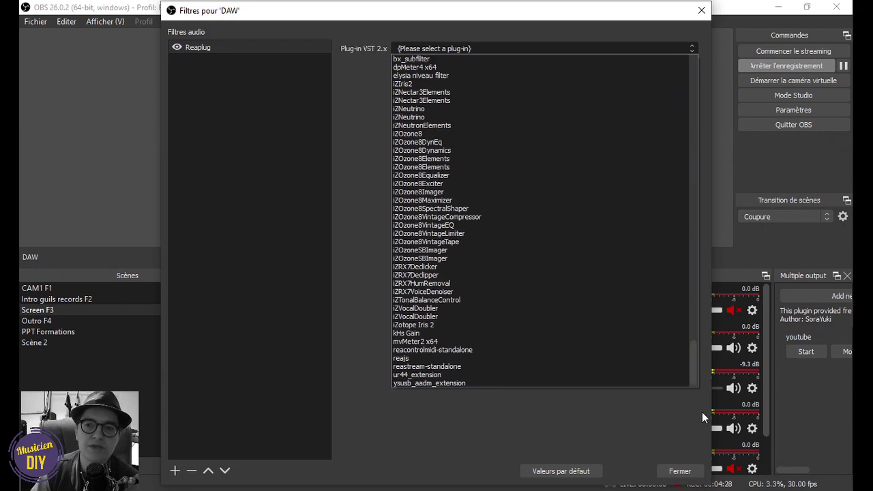
left_click(448, 366)
left_click(417, 62)
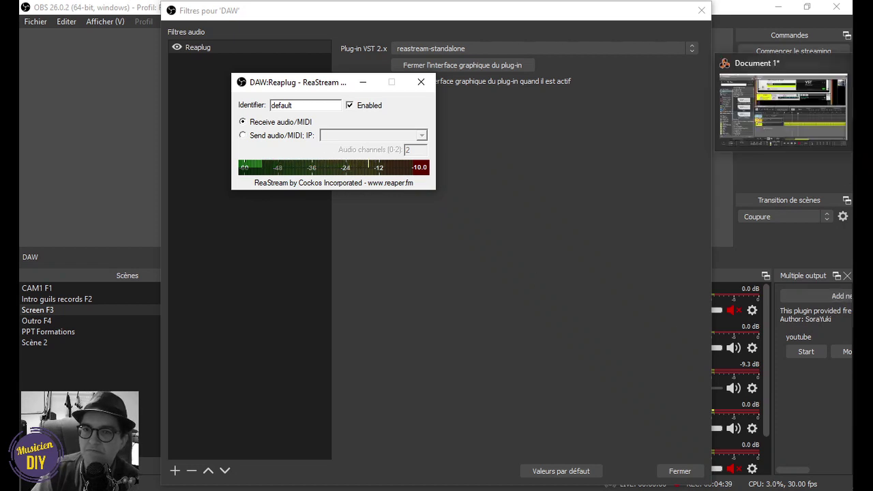
Step: Switch to Reason, start playback, and check the signal in the receiving ReaStream window alongside the sending one
left_click(737, 132)
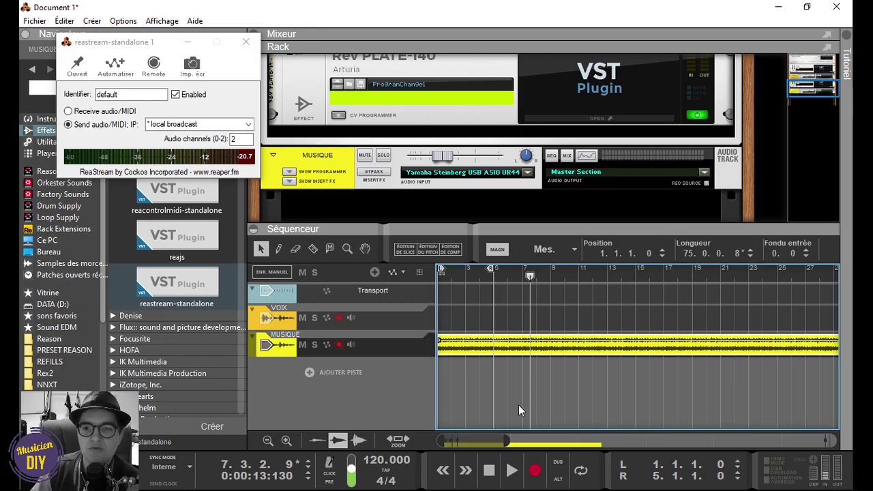
left_click(508, 474)
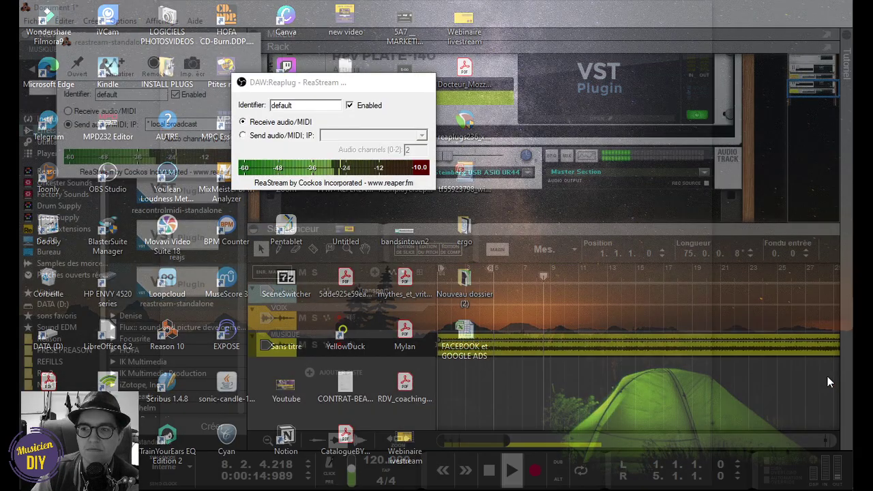
left_click(828, 377)
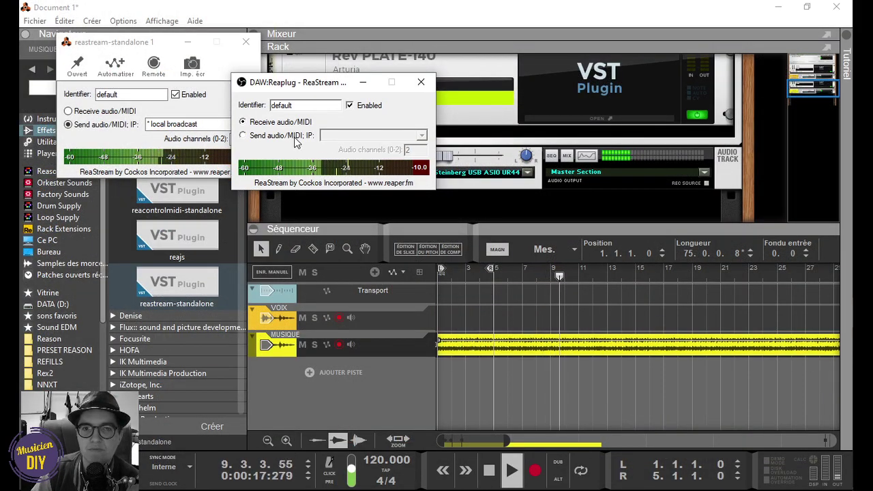
Step: Close the DAW filters in OBS and compare the DAW source's level with the ReaStream signal sent from Reason
left_click(822, 300)
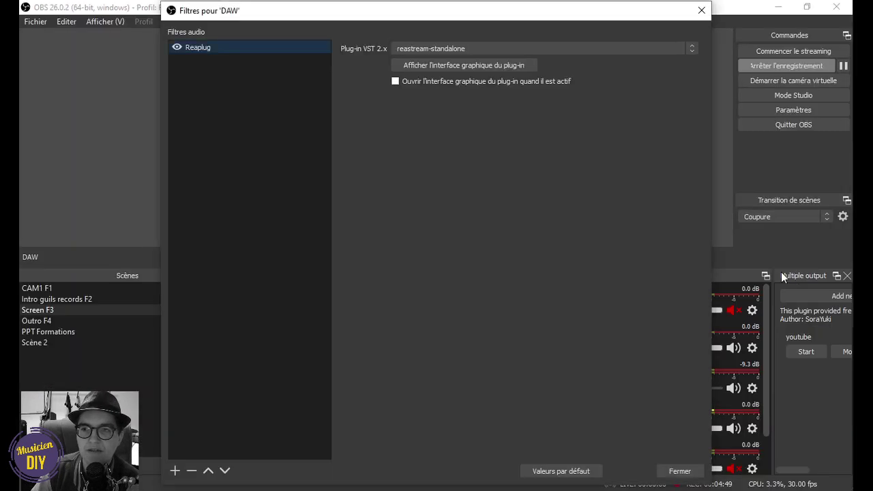
left_click(657, 471)
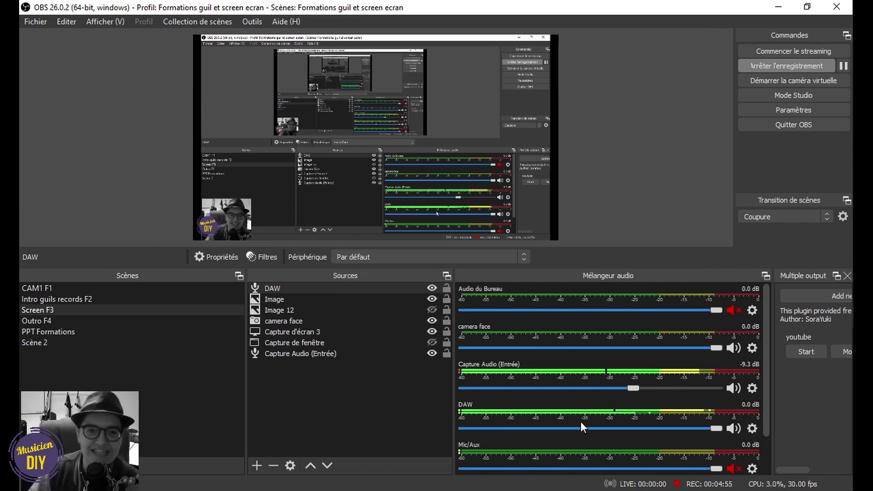
mouse_move(863, 103)
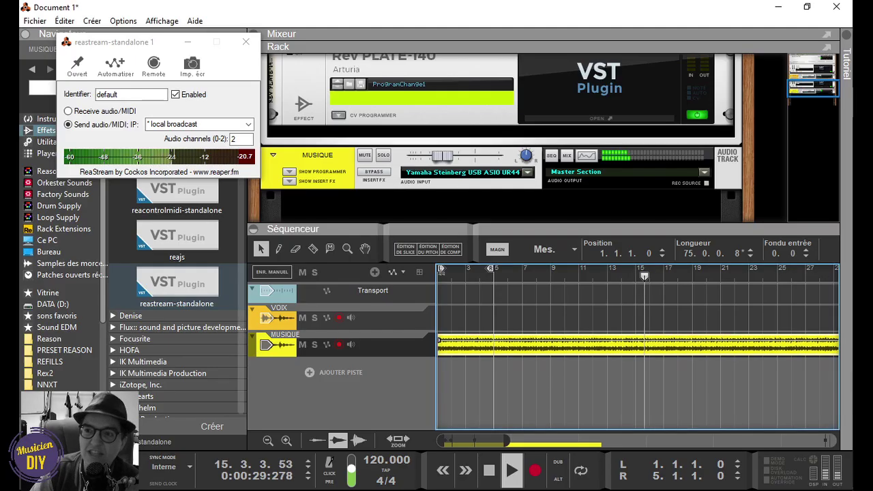
left_click(863, 103)
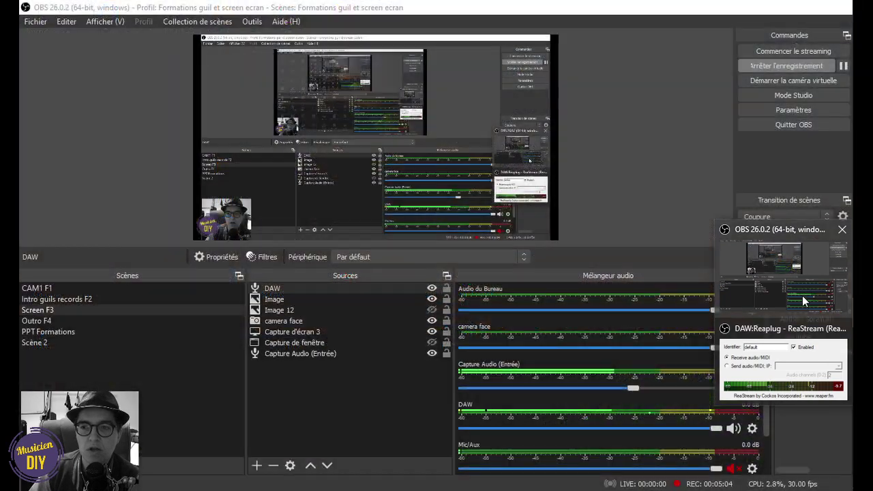
left_click(756, 366)
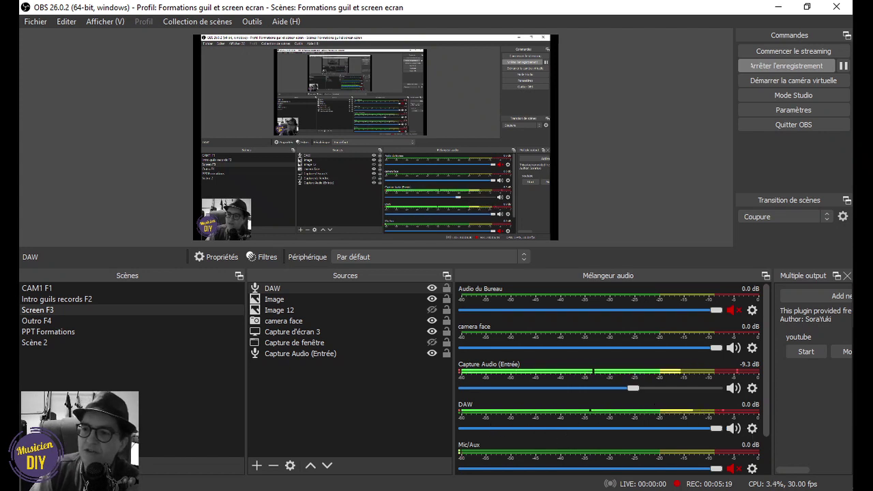
Step: Try switching the DAW source to mono in the advanced audio properties, and close the dialog
left_click(751, 429)
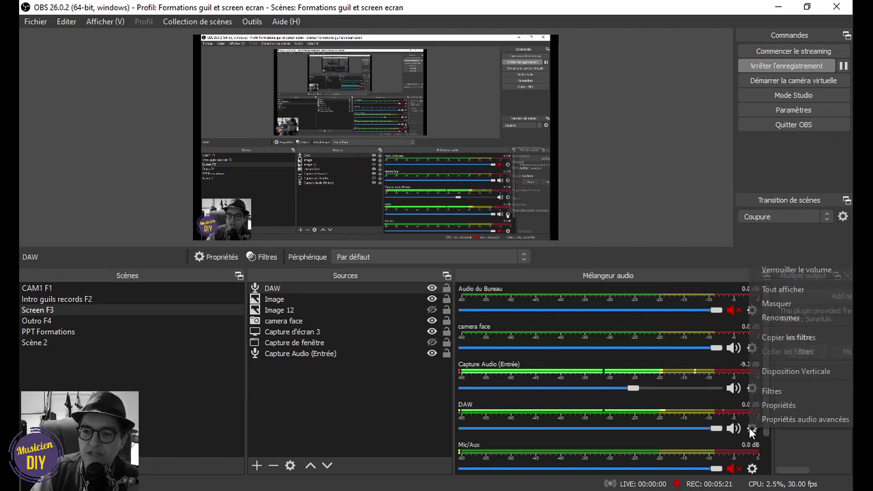
left_click(761, 422)
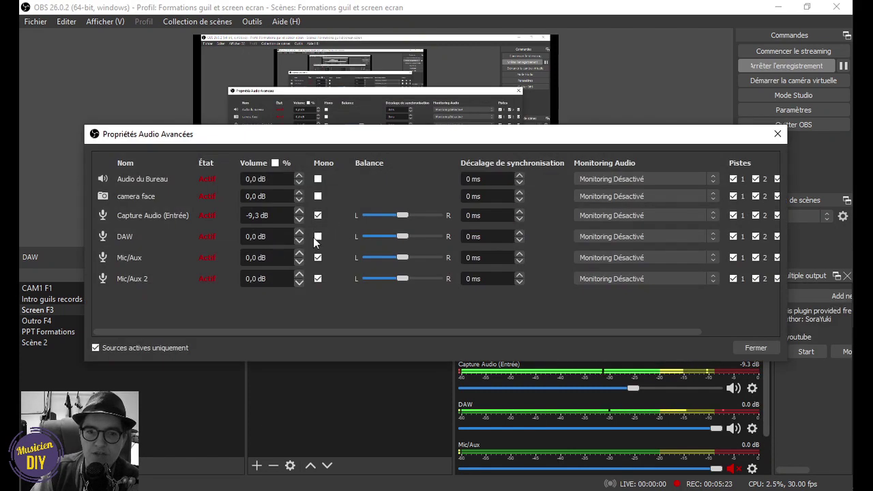
left_click(318, 236)
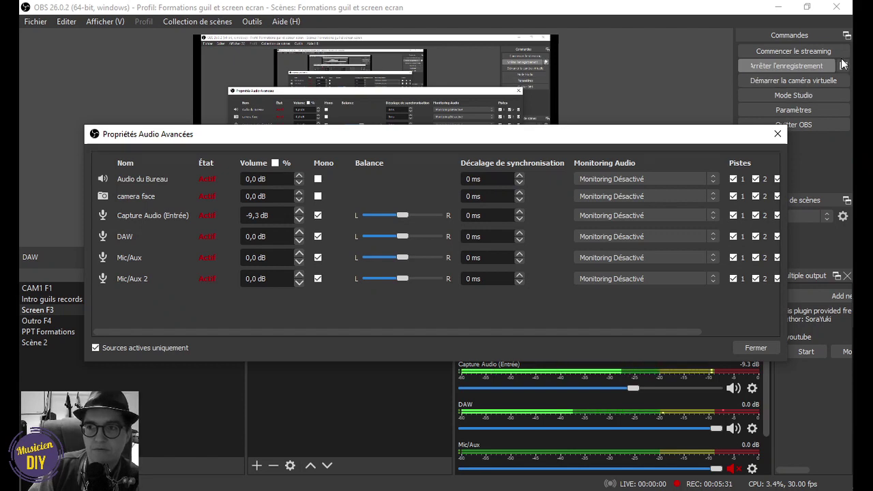
left_click(778, 134)
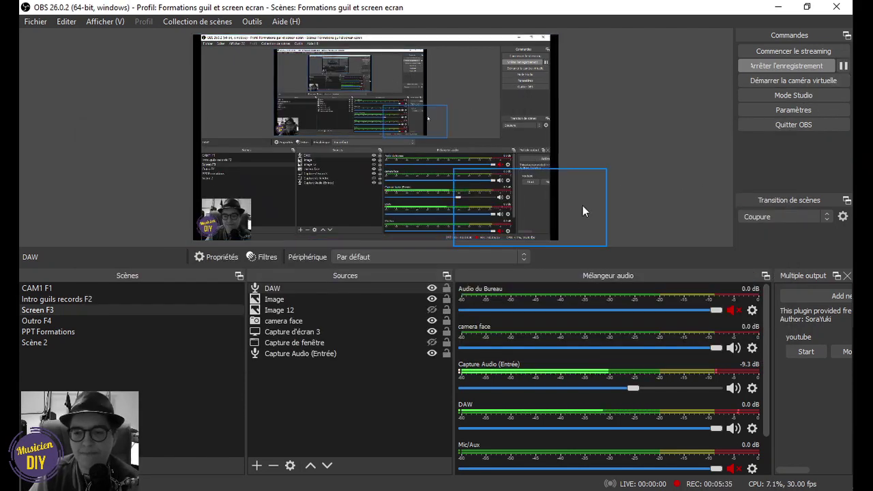
Step: Reopen the advanced audio properties, enable Mono for the DAW source, and close them with no source selected
left_click(752, 428)
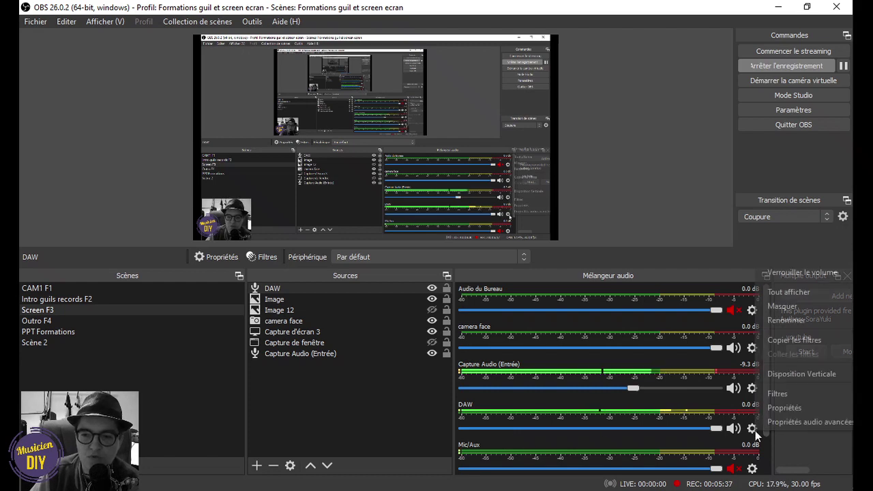
left_click(776, 422)
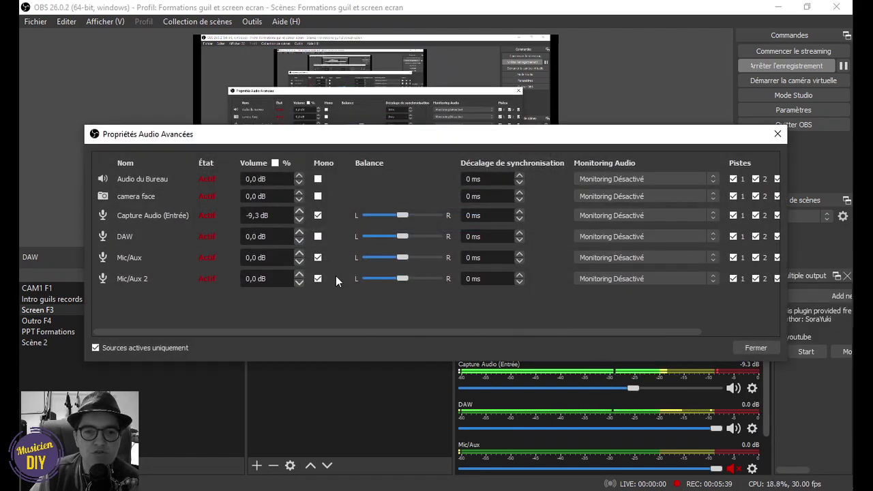
left_click(318, 237)
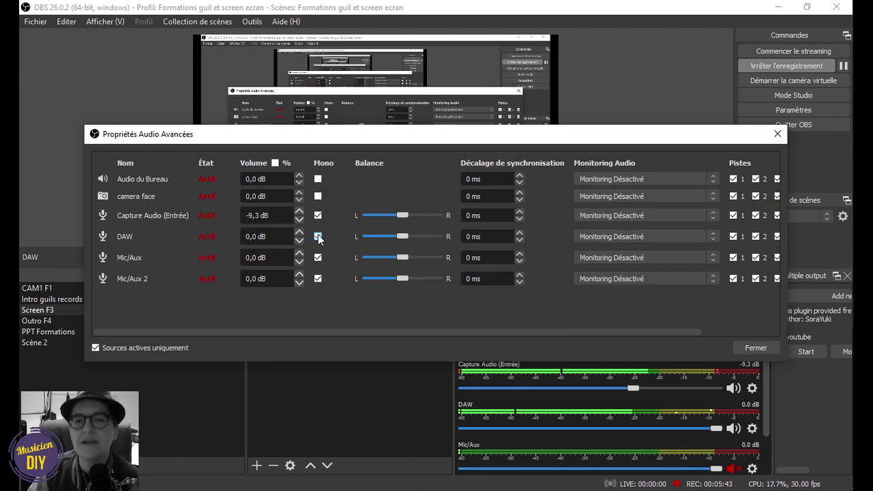
left_click(777, 134)
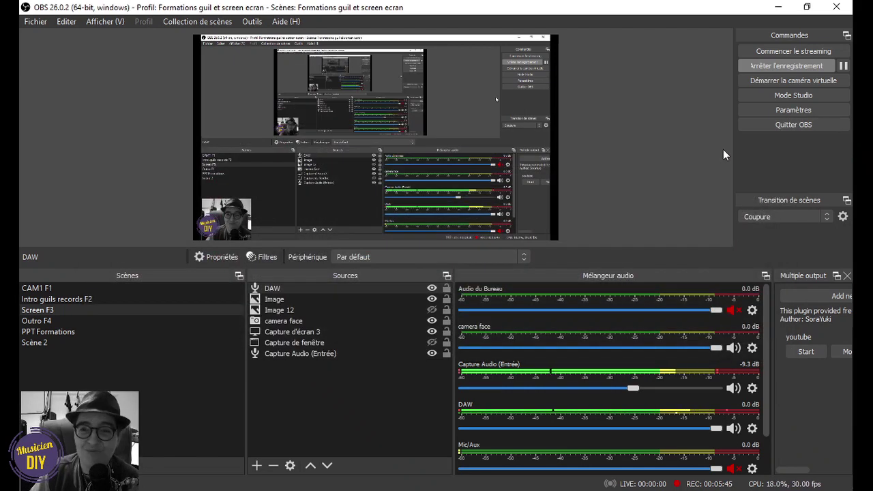
left_click(689, 160)
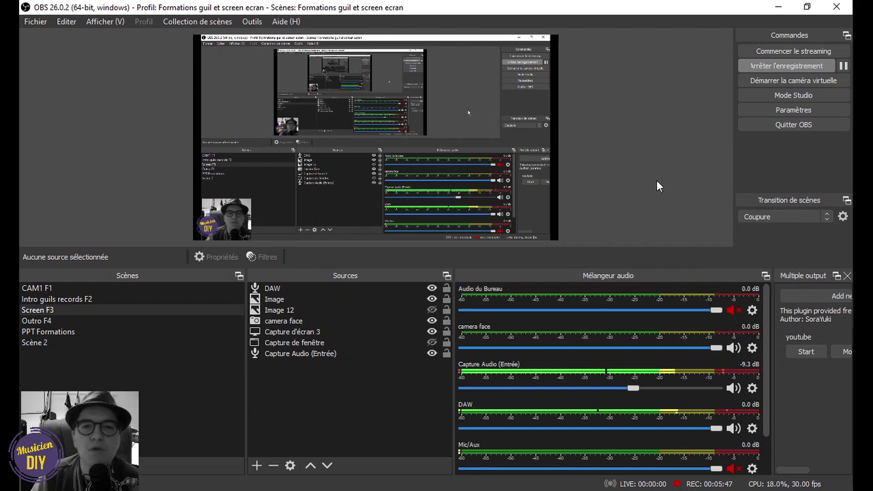
Step: Switch to Reason and arm the VOIX track for recording
key("alt+Tab")
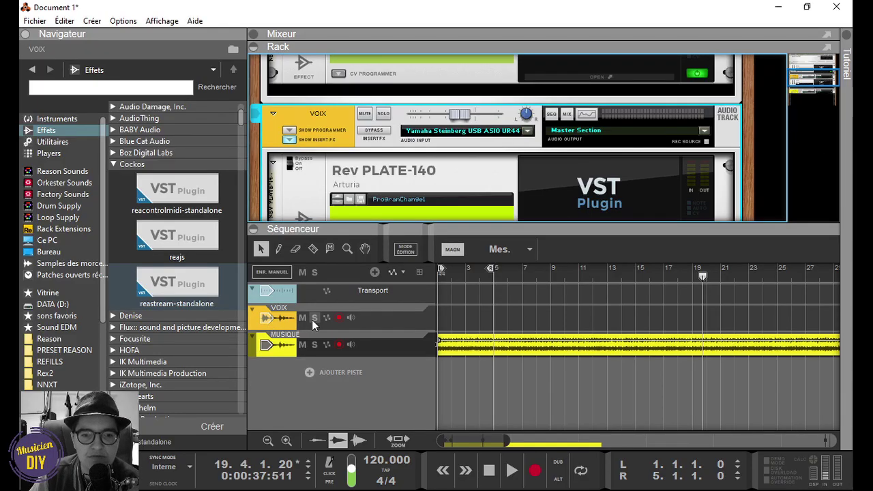
left_click(338, 324)
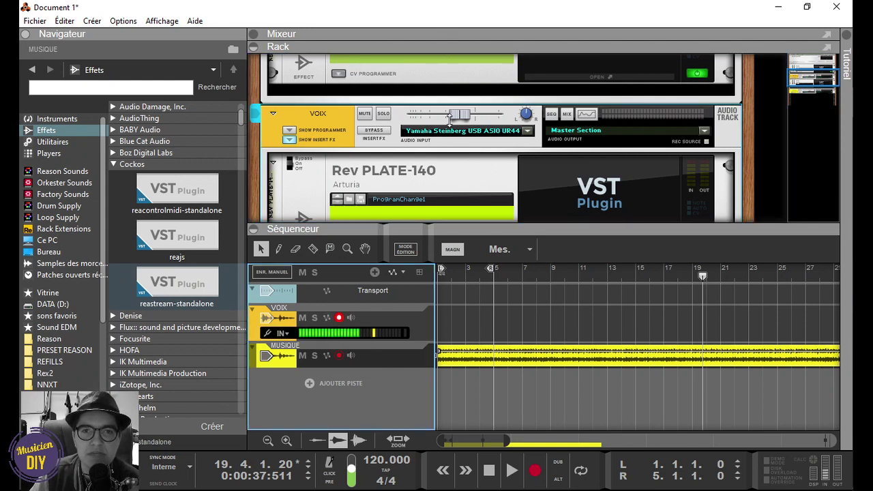
Step: Show the VOIX and MUSIQUE faders in the mixer and play the song briefly to check their levels
key("F5")
scroll(603, 146, "down", 2)
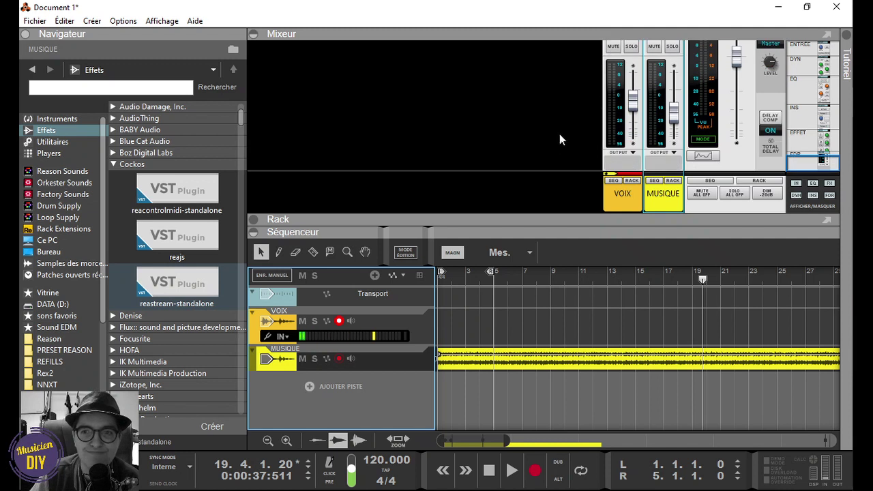
left_click(523, 214)
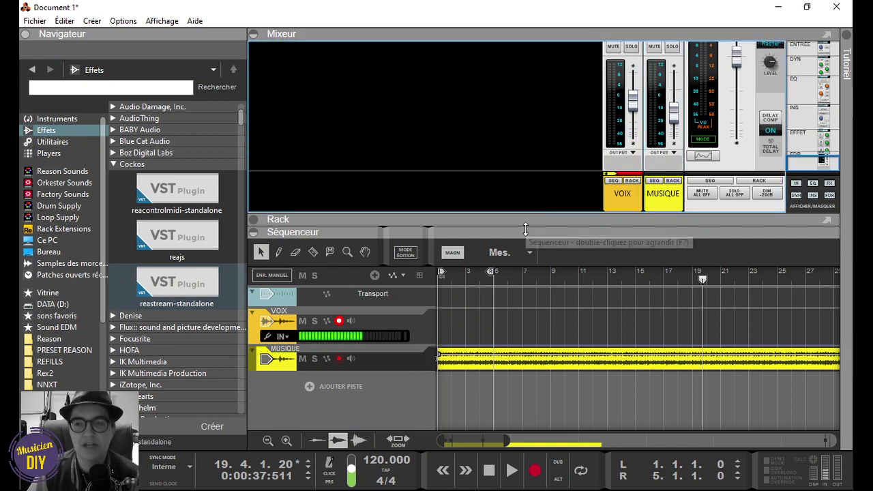
key("space")
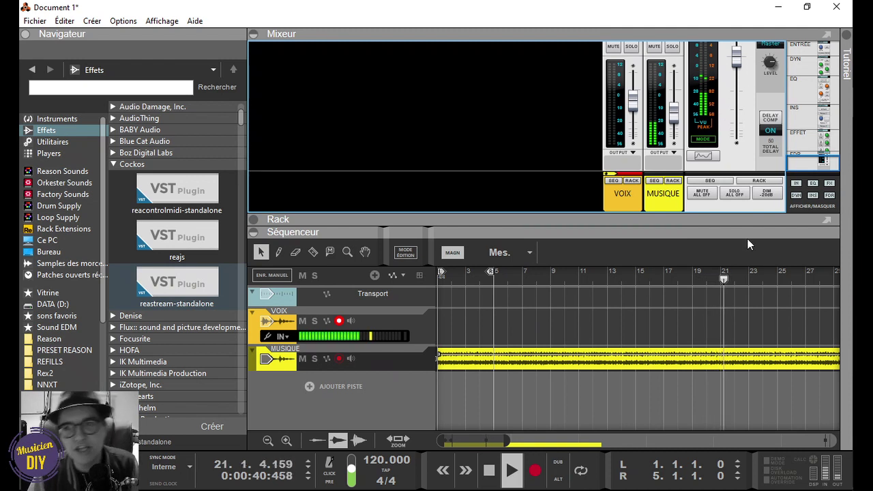
key("space")
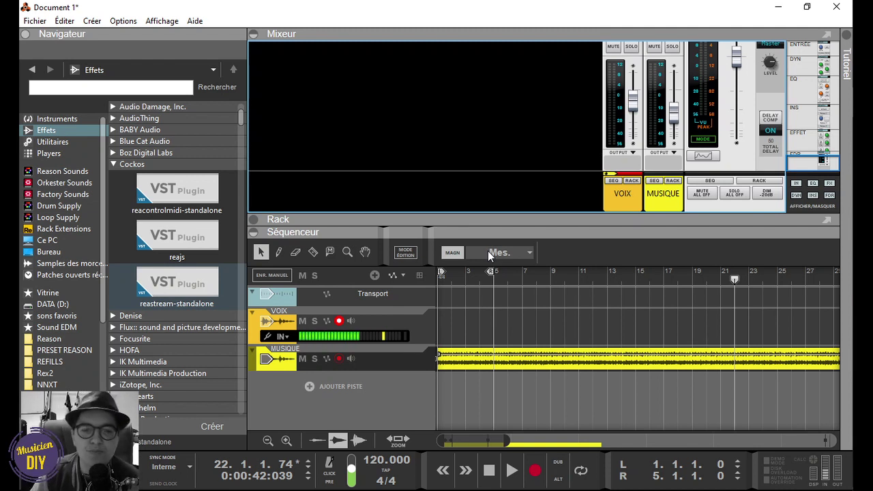
Step: Resize the mixer, rack and sequencer areas so the VOIX audio track device shows in the rack below the mixer
left_click_drag(430, 228, 439, 170)
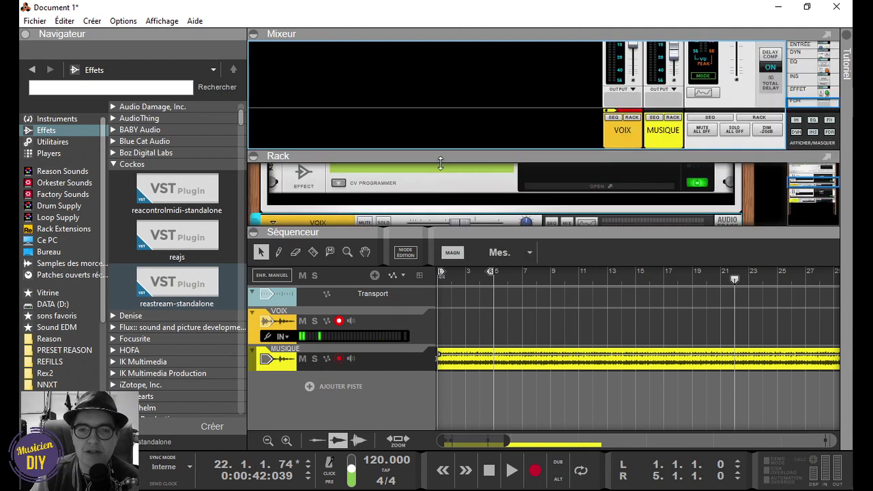
left_click_drag(484, 230, 489, 346)
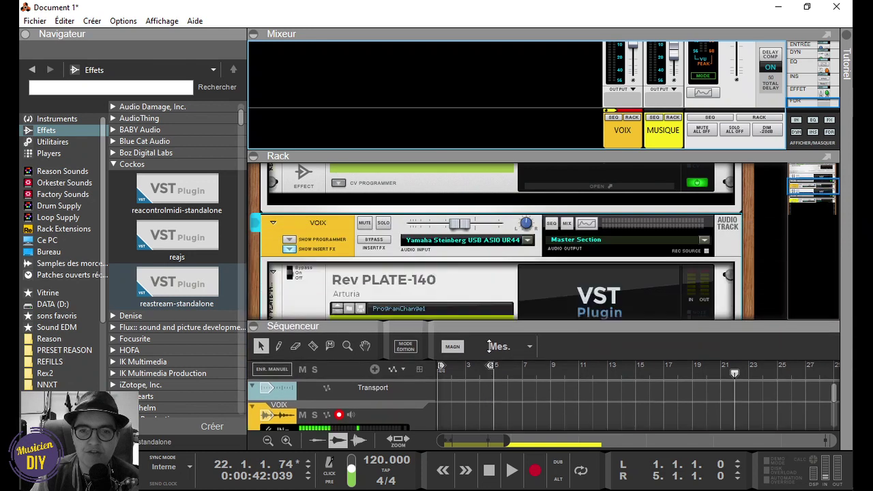
Step: Switch off the Rev PLATE-140 reverb on the VOIX channel and enlarge the sequencer to show the VOIX and MUSIQUE tracks
scroll(502, 266, "up", 3)
scroll(696, 259, "down", 6)
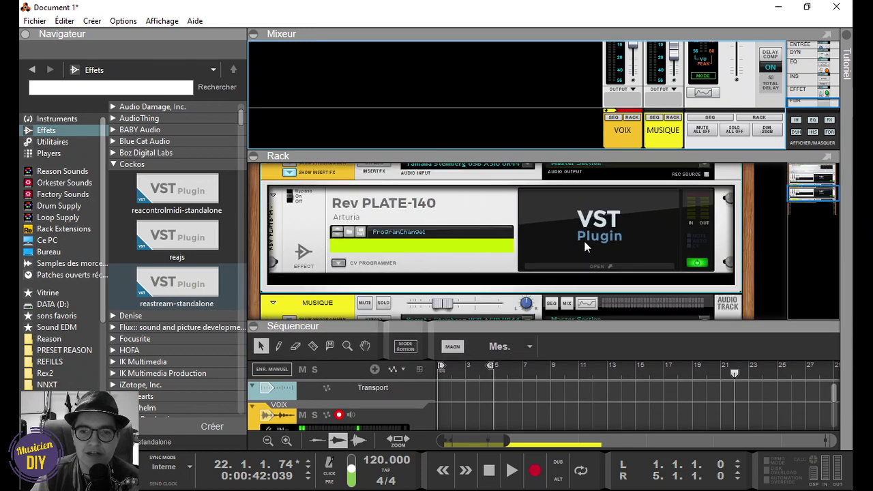
left_click(700, 264)
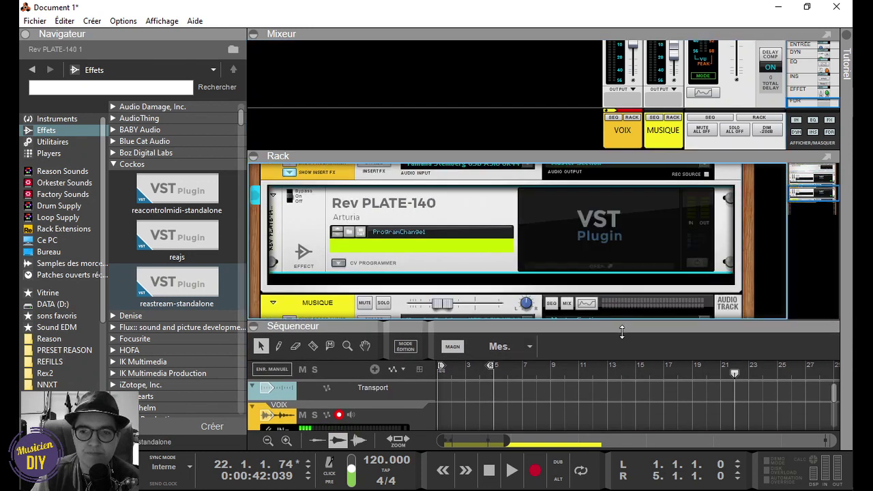
left_click_drag(622, 331, 622, 236)
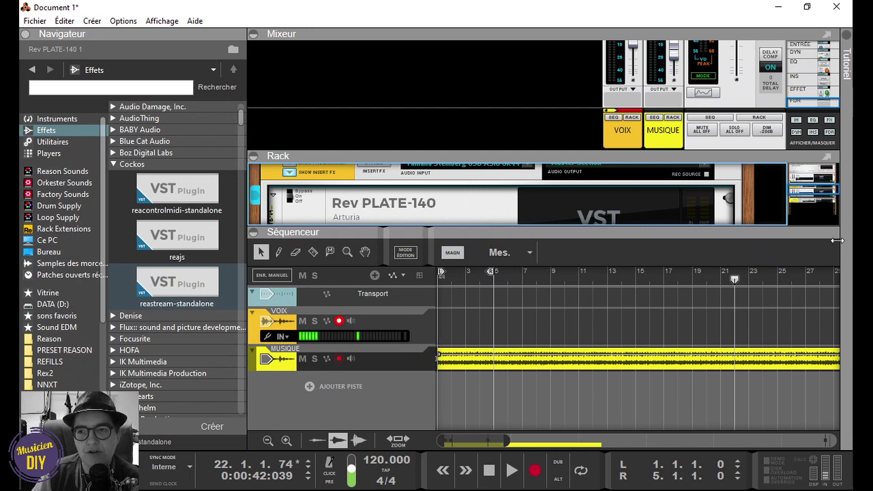
Step: Check the audio meters in OBS, return to Reason to enable monitoring on the VOIX track, and expose the mixer faders
left_click(810, 273)
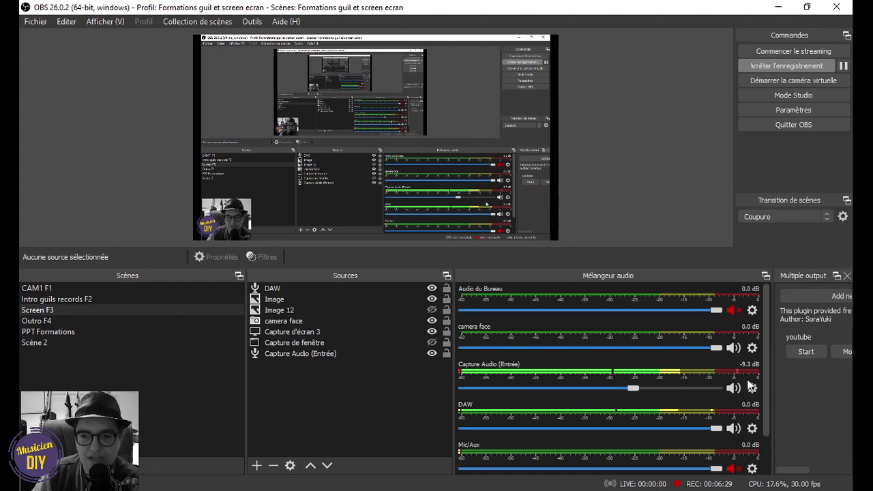
left_click(862, 287)
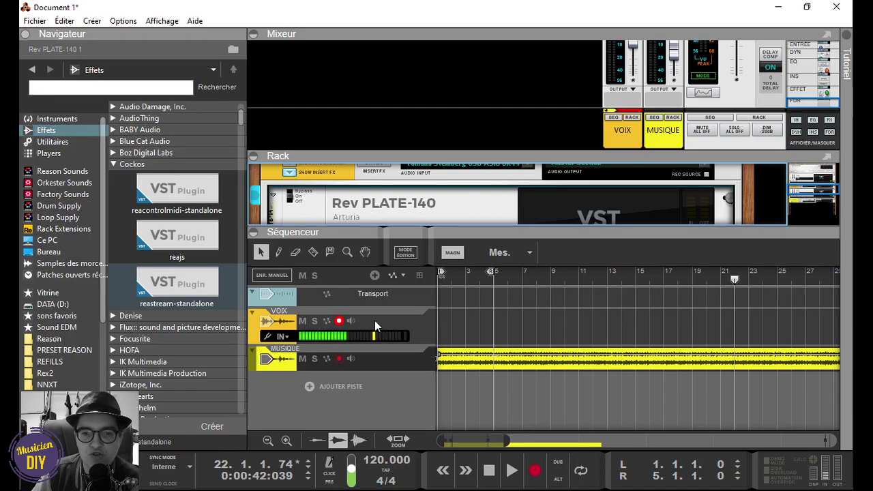
left_click(351, 322)
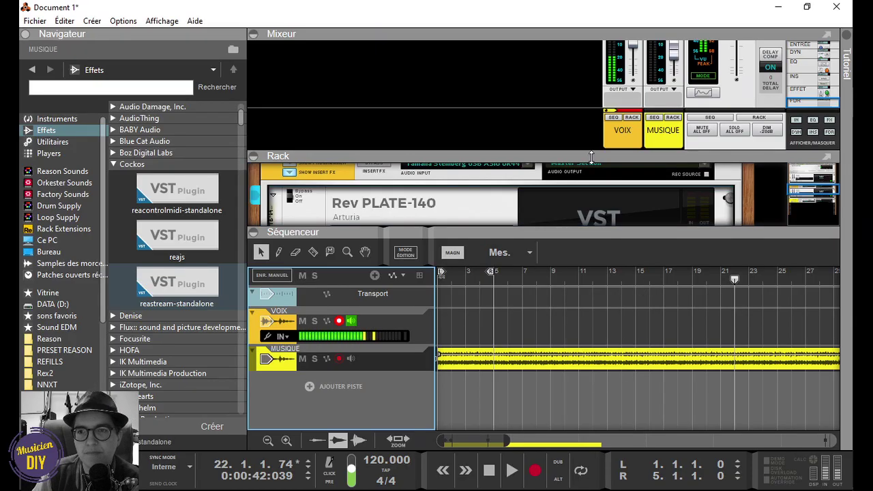
left_click_drag(582, 156, 592, 251)
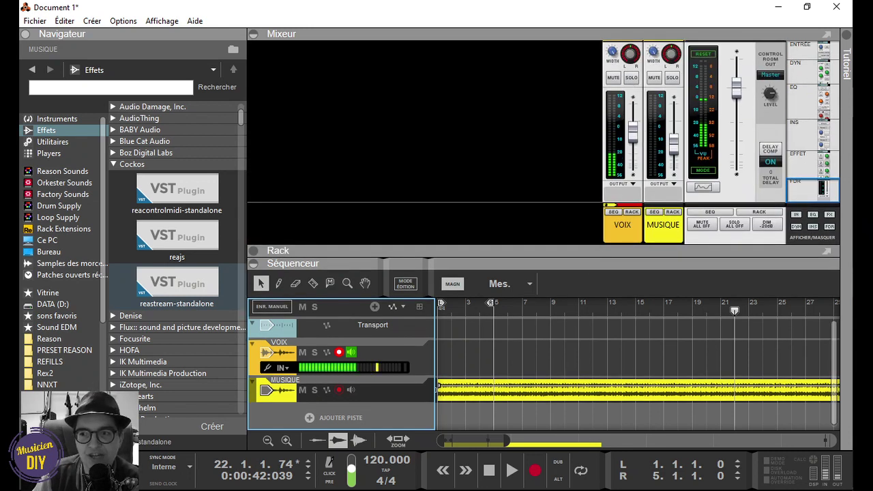
left_click(779, 280)
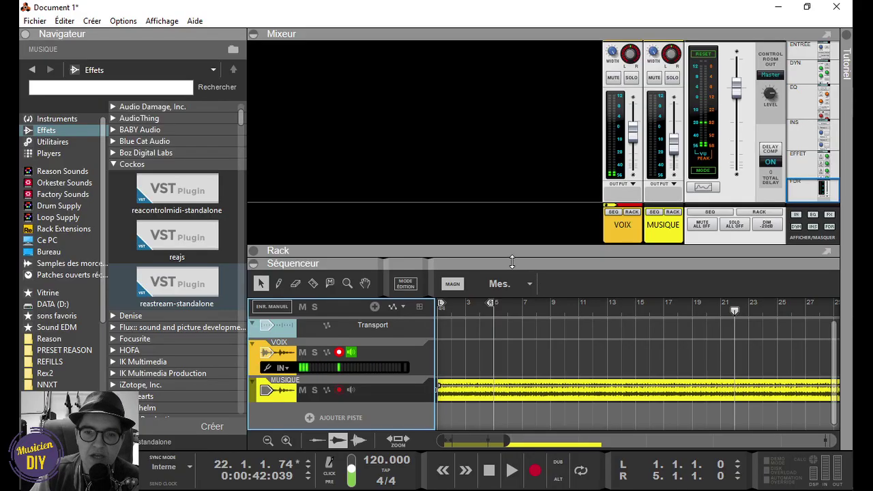
Step: Bring the rack back into view and switch the Rev PLATE-140 reverb on again to test the voice with the effect
left_click_drag(511, 244, 523, 94)
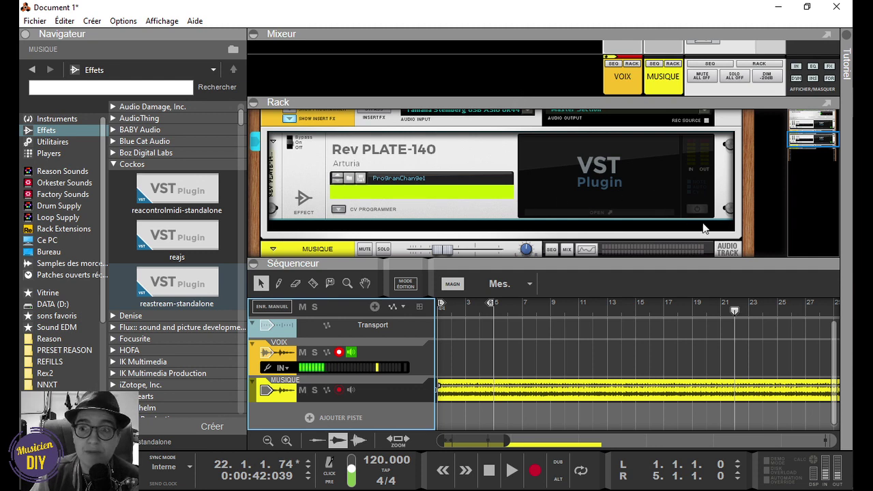
left_click(697, 210)
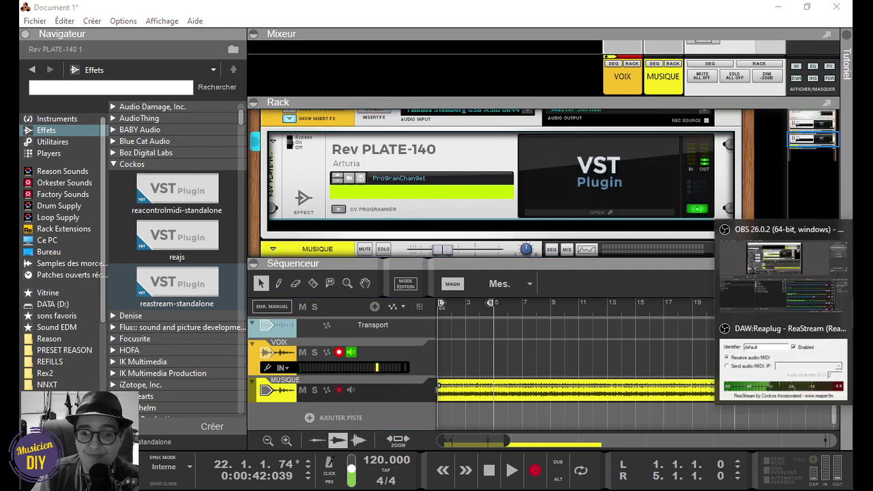
left_click(809, 301)
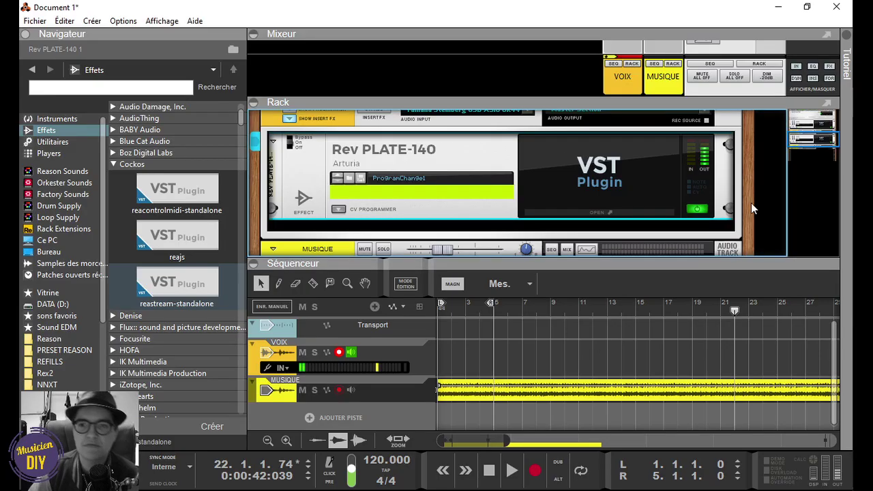
Step: Play the song in Reason, check the DAW meter in OBS, and return to Reason
key("space")
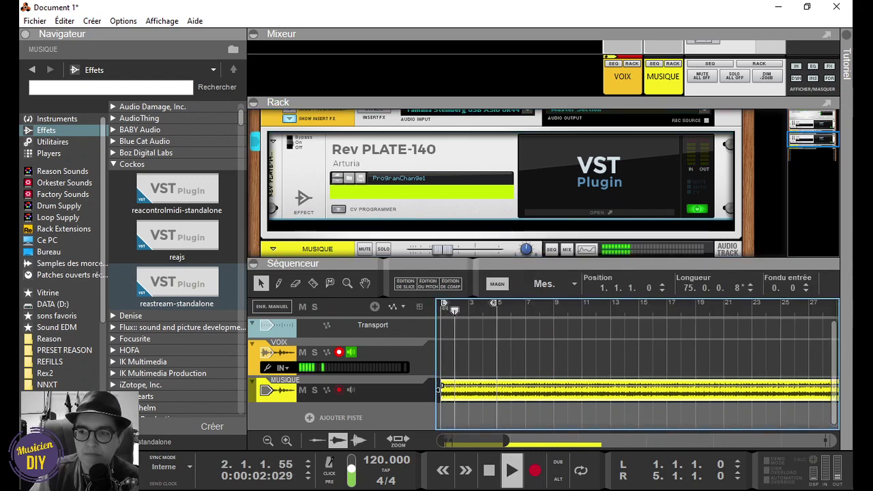
mouse_move(831, 366)
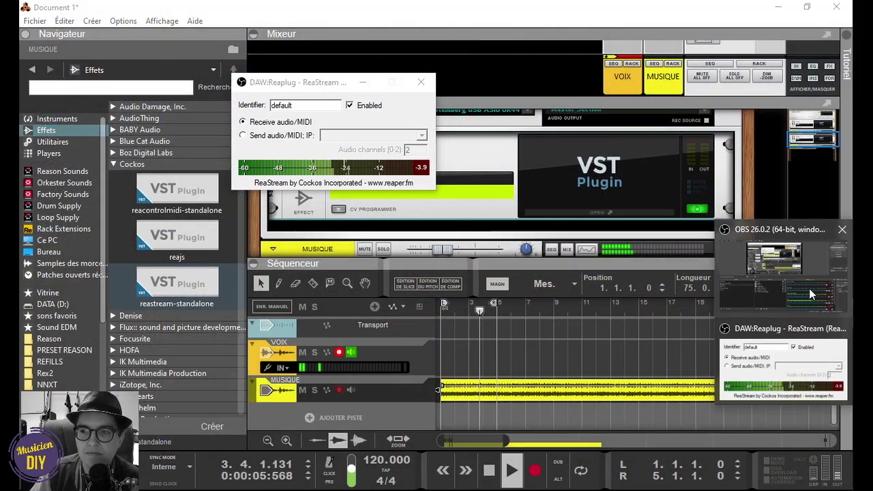
left_click(811, 295)
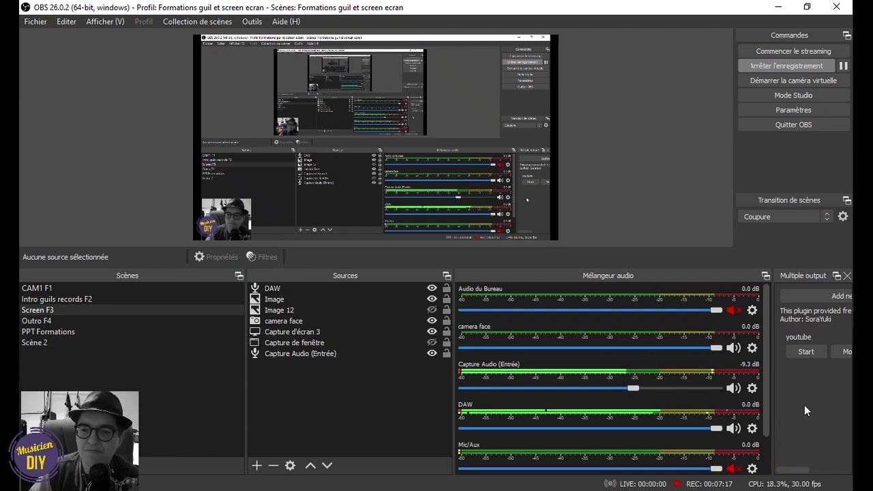
left_click(863, 287)
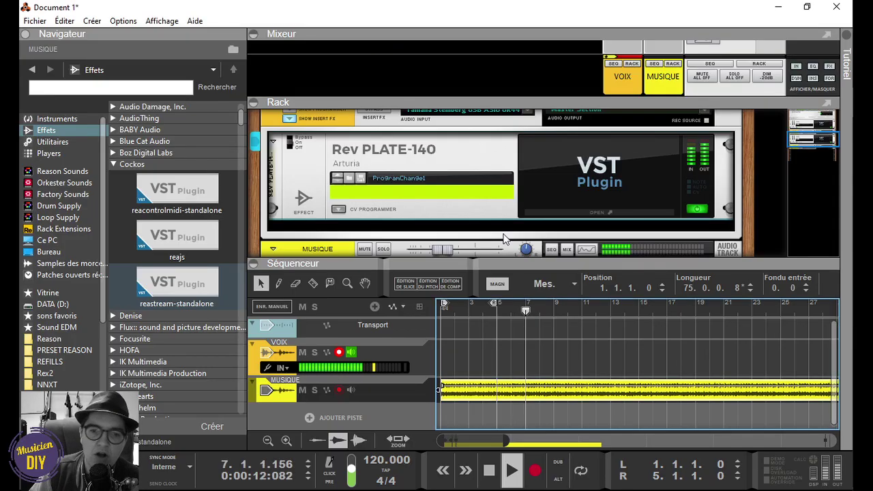
Step: Turn on the metronome click, stop playback, and disable monitoring and record arming on the VOIX track
left_click(328, 478)
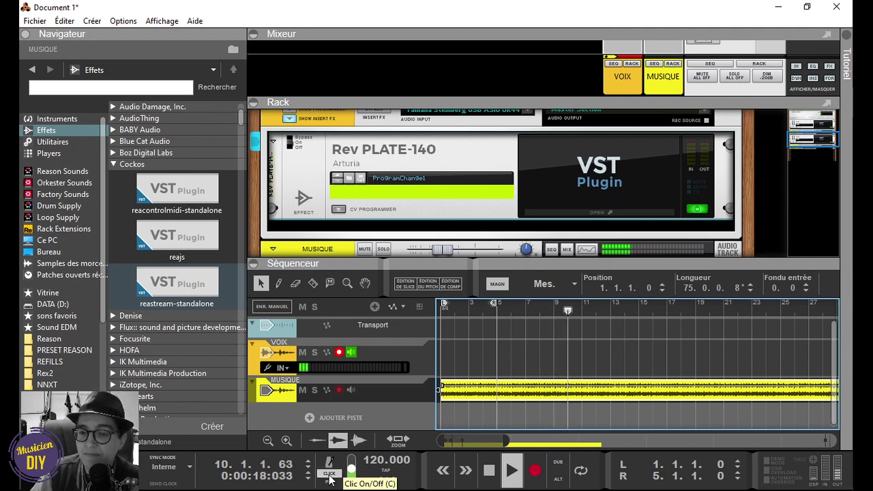
key("space")
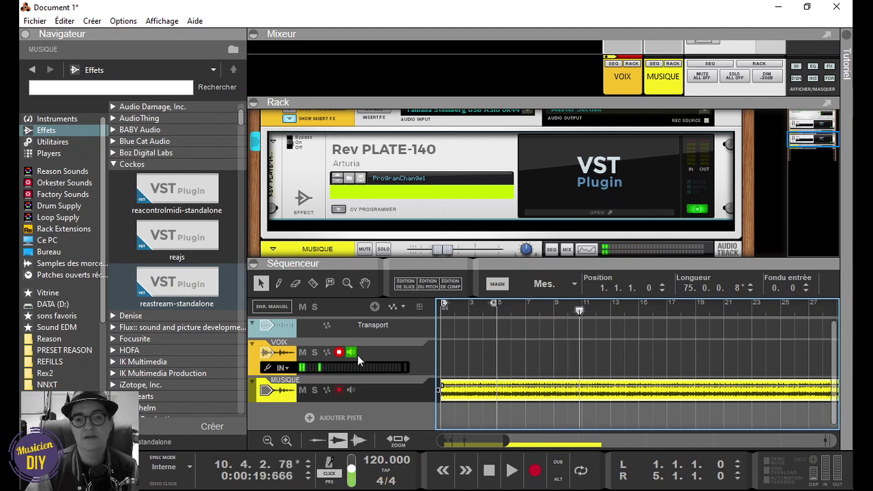
left_click(353, 353)
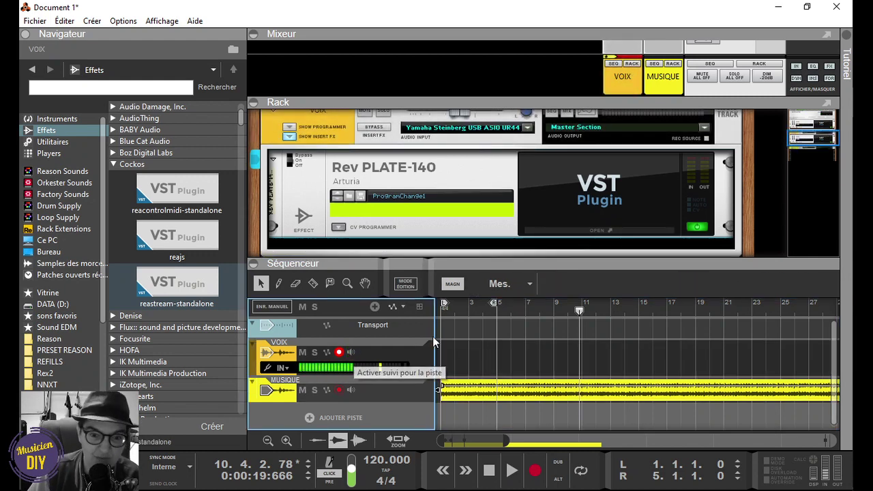
left_click(339, 352)
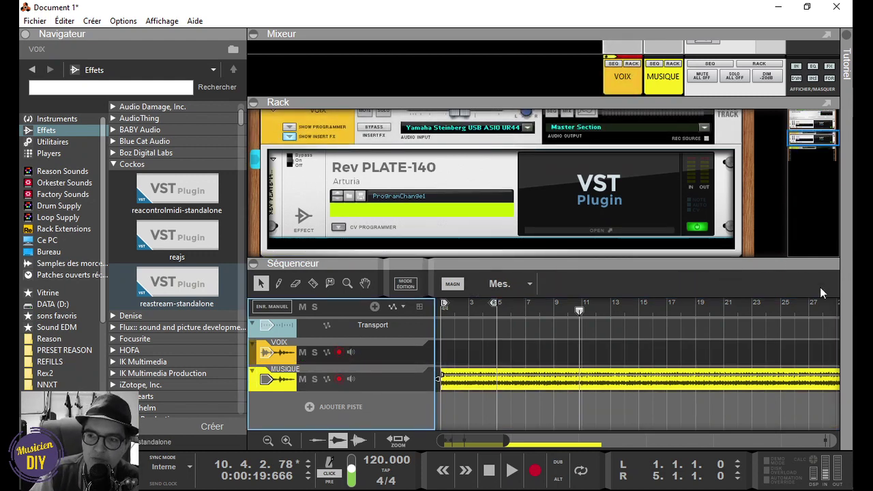
Step: Switch to OBS and add a Gain filter to the DAW source
left_click(861, 312)
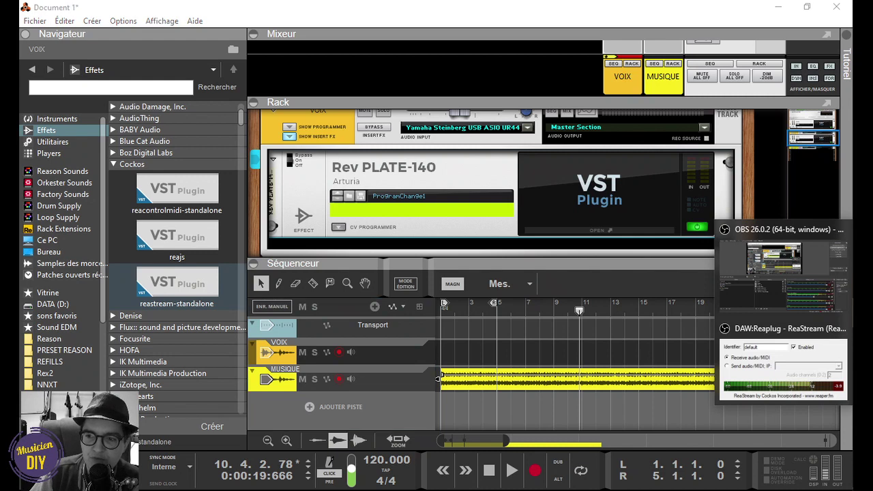
left_click(597, 220)
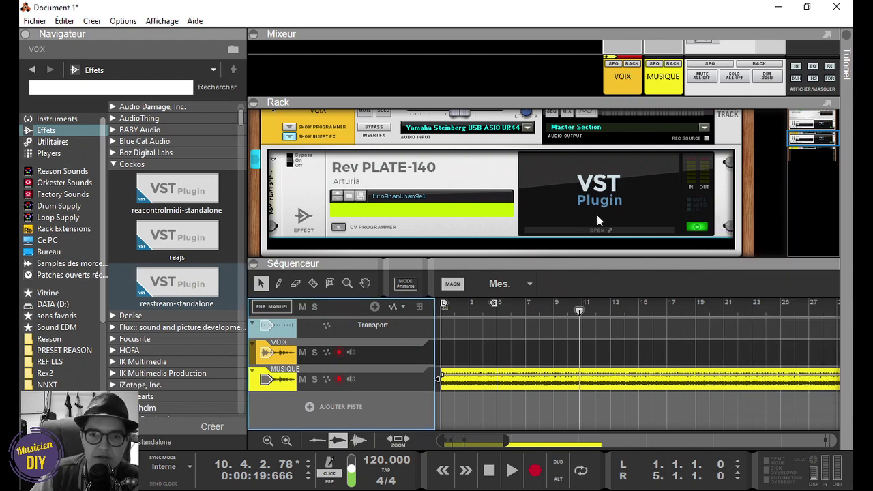
mouse_move(862, 312)
left_click(832, 317)
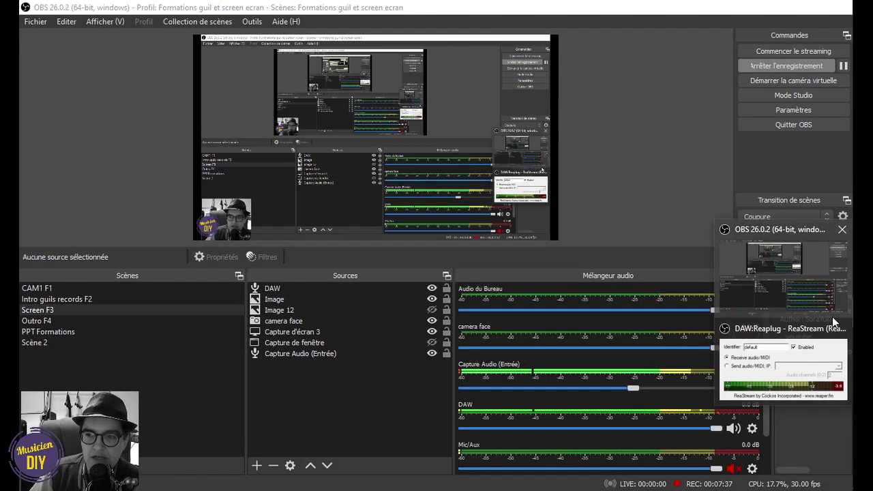
left_click(289, 289)
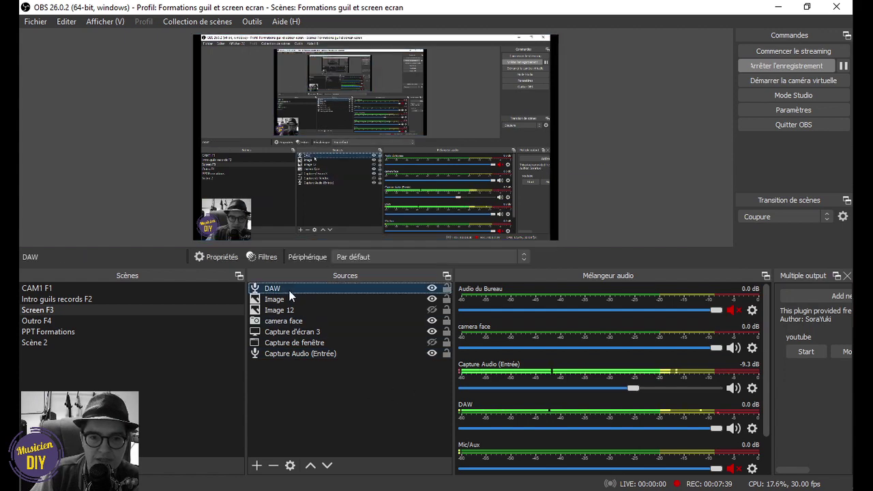
left_click(264, 256)
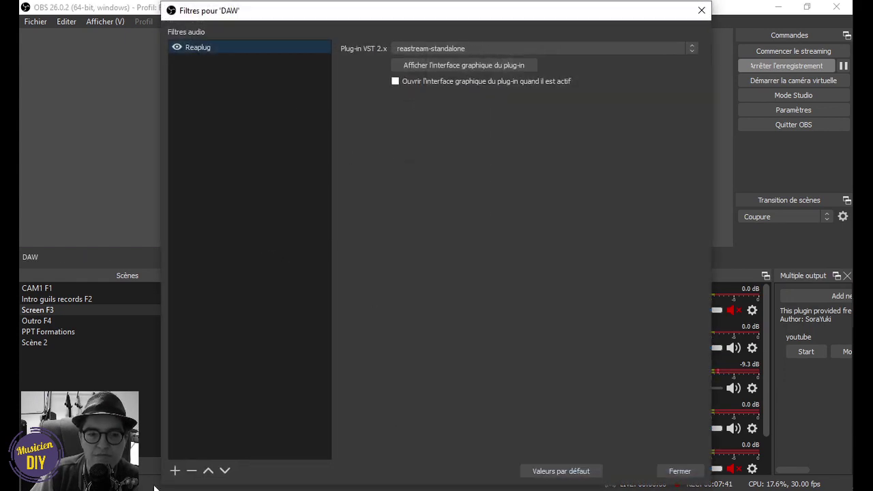
left_click(176, 470)
left_click(227, 386)
left_click(408, 270)
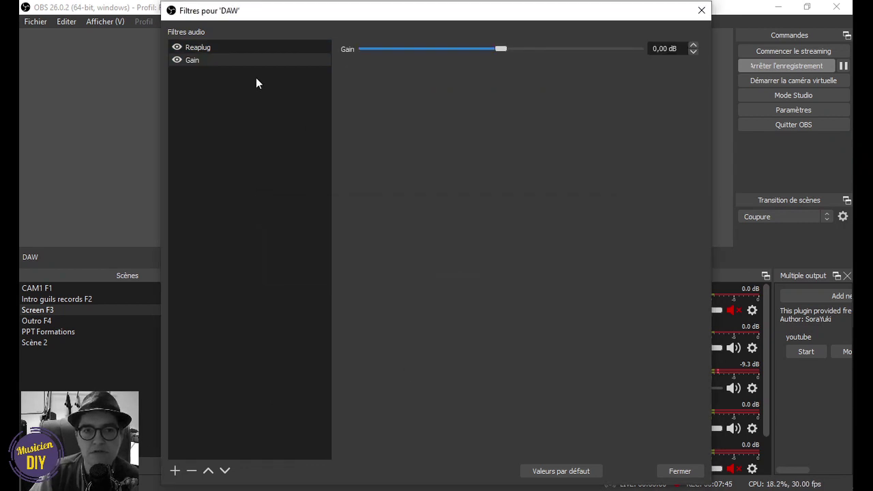
Step: Place the Gain filter above Reaplug, set its gain to -30 dB, and close the DAW filters
left_click(208, 470)
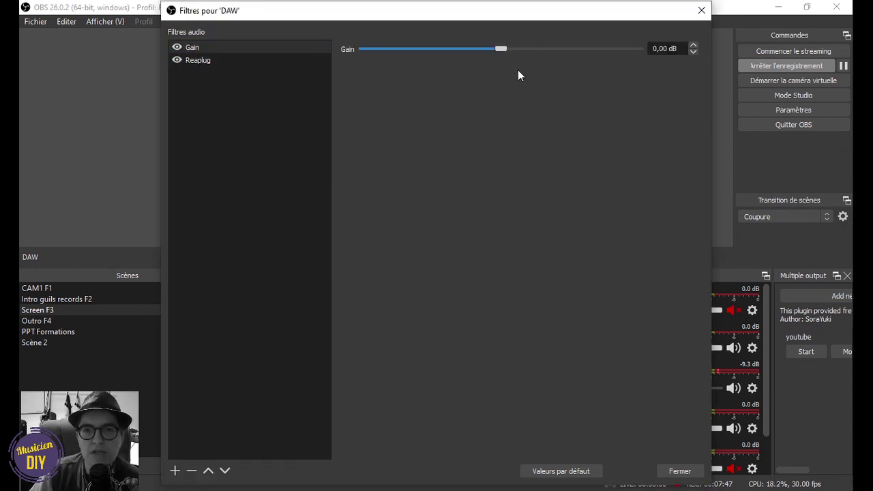
left_click_drag(501, 49, 261, 59)
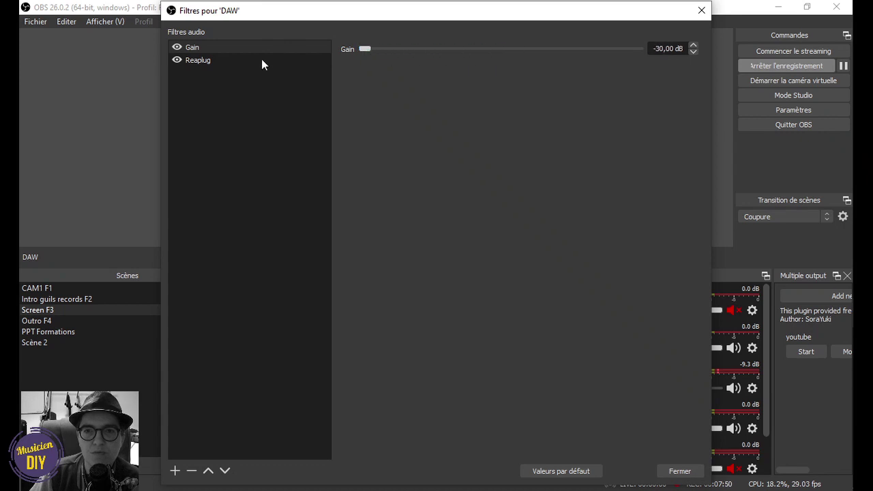
left_click(680, 472)
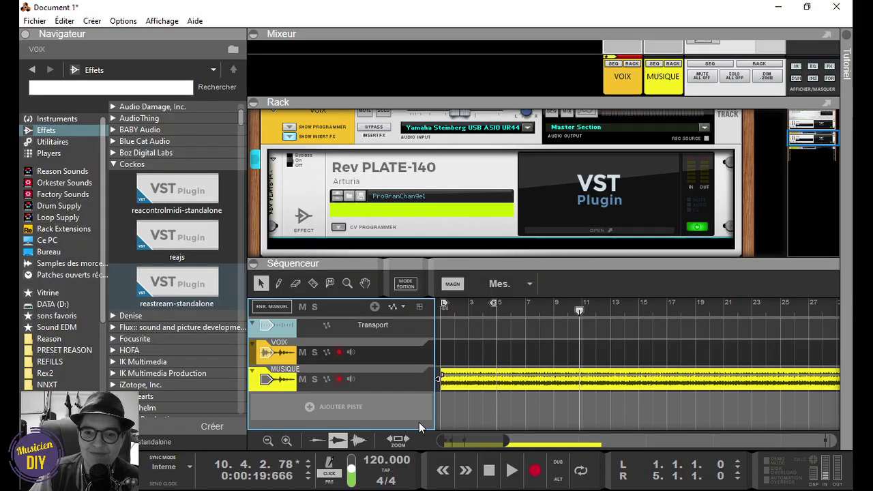
Step: Resume the song in Reason and check the DAW source's level in the OBS audio mixer
key("space")
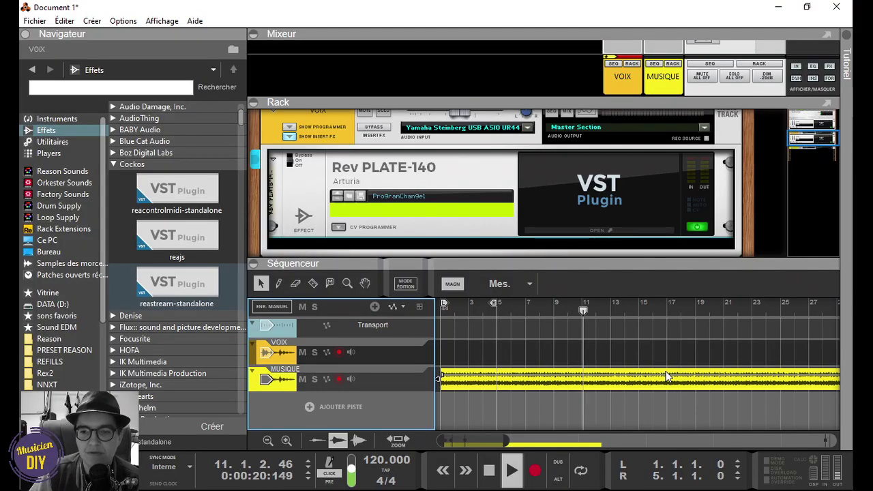
left_click(863, 312)
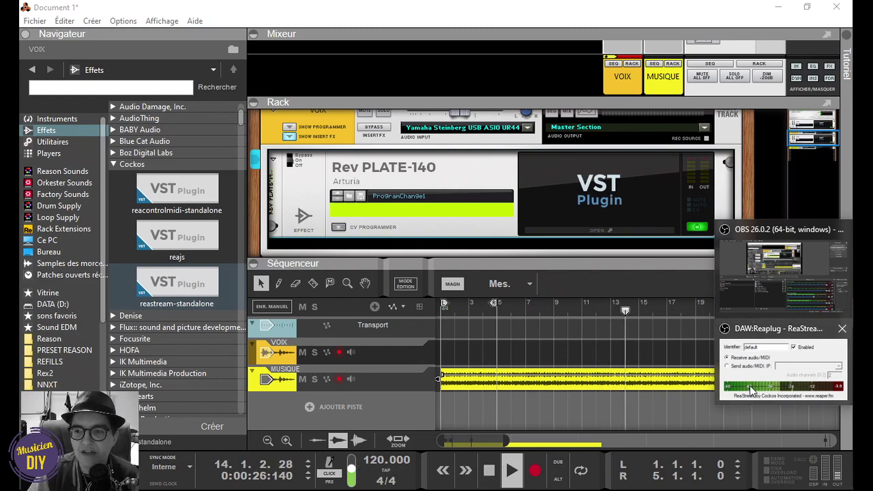
mouse_move(761, 379)
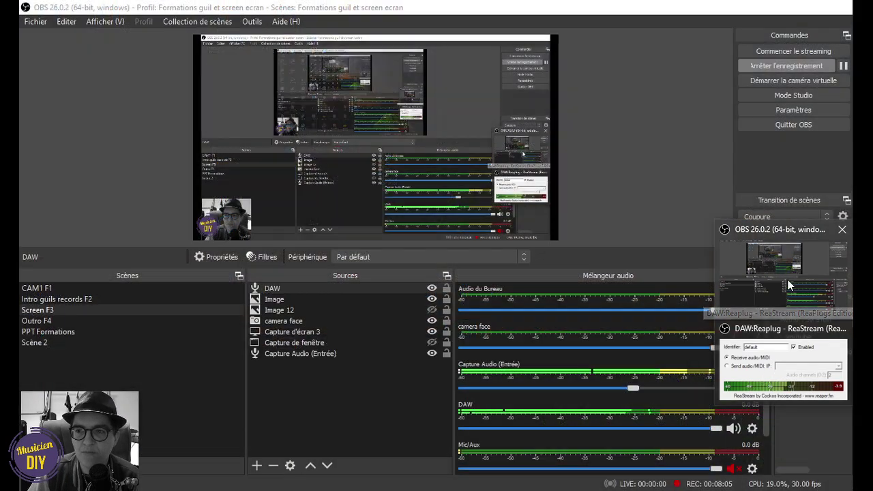
left_click(783, 269)
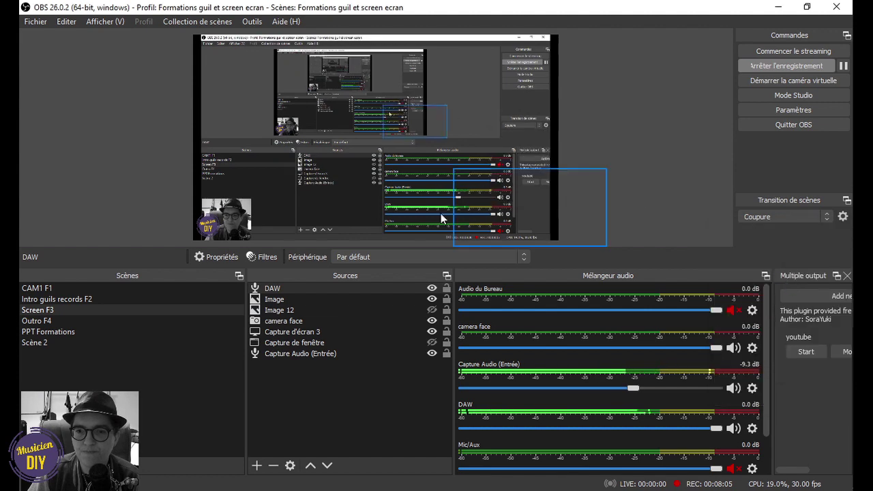
left_click(261, 260)
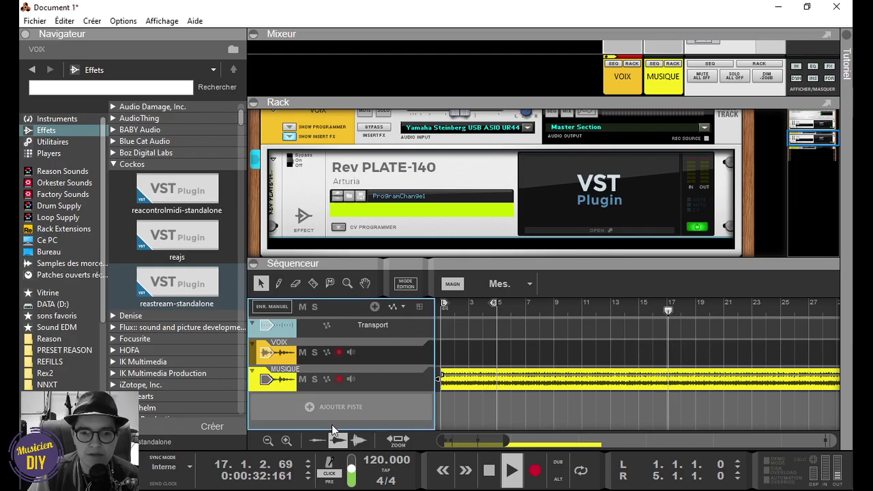
Step: Mute the MUSIQUE track in Reason's sequencer and stop playback
mouse_move(356, 475)
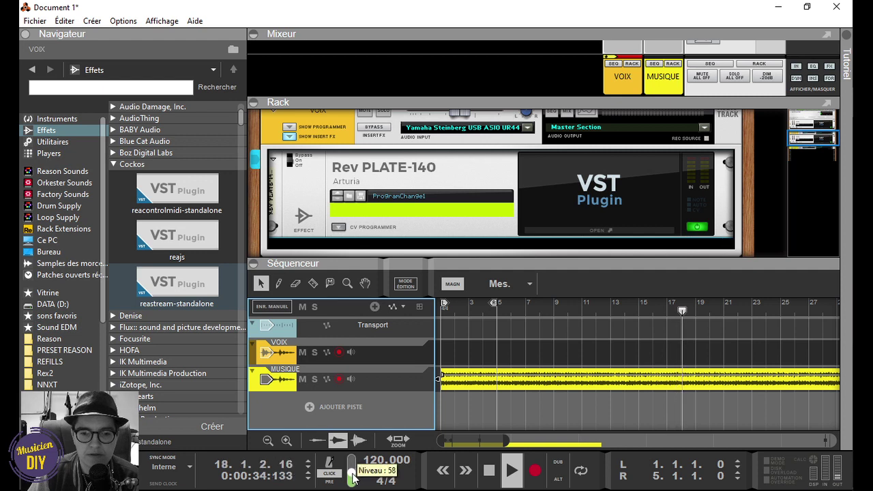
left_click(302, 379)
key("space")
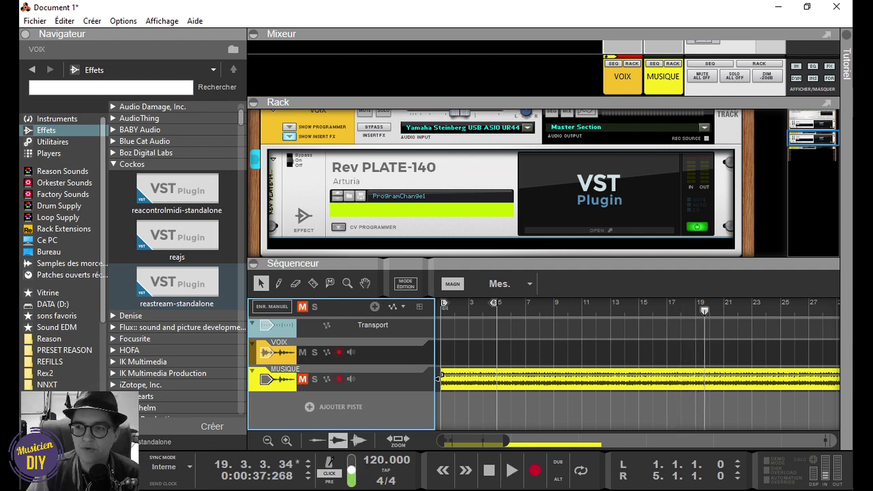
Step: Switch to OBS, add a second Gain filter above Reaplug on the DAW source, and set its gain to -30 dB
mouse_move(863, 320)
left_click(791, 362)
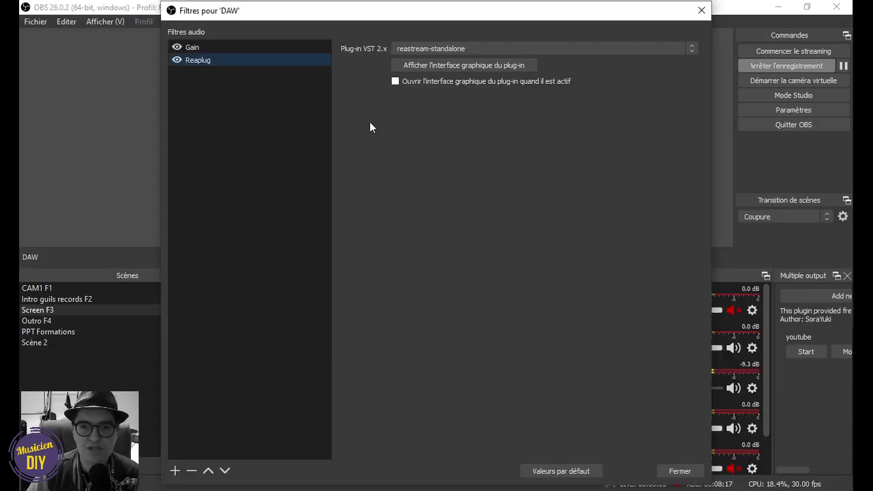
left_click(175, 469)
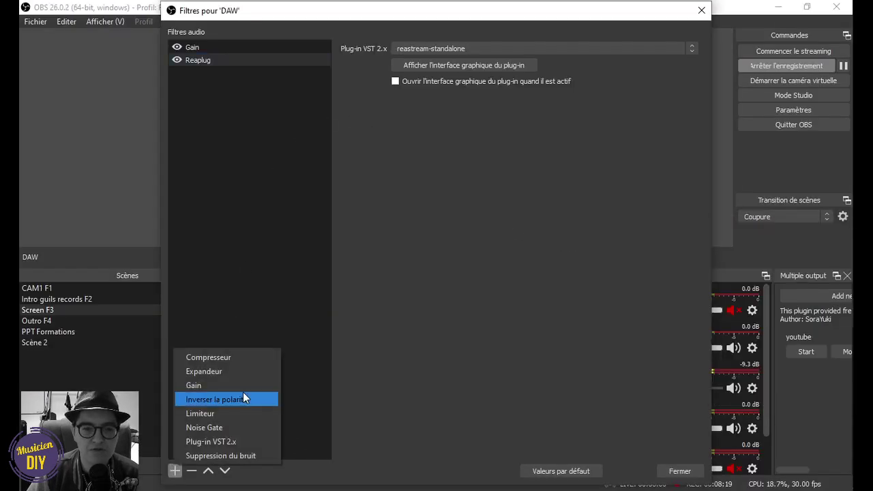
left_click(244, 386)
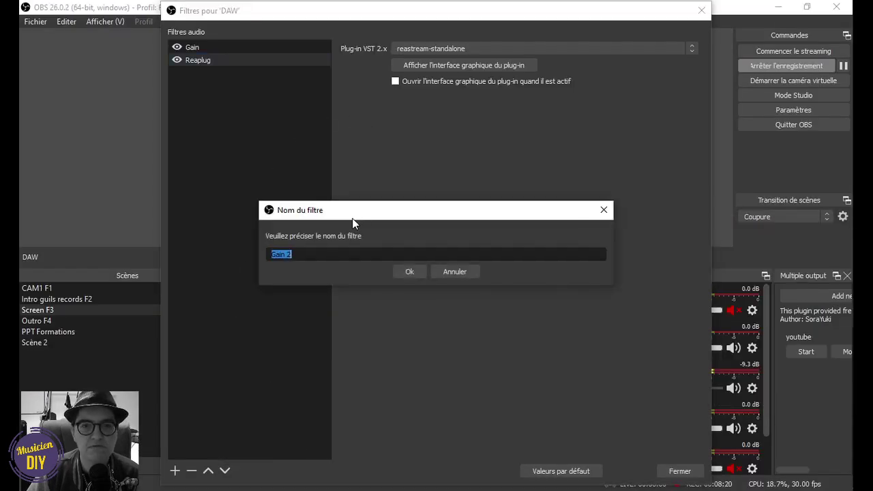
left_click(413, 274)
left_click(208, 470)
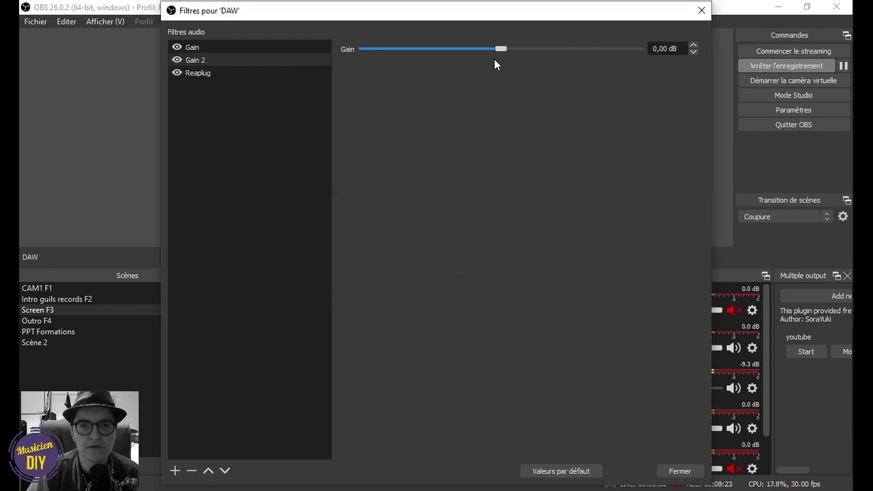
left_click_drag(496, 49, 209, 115)
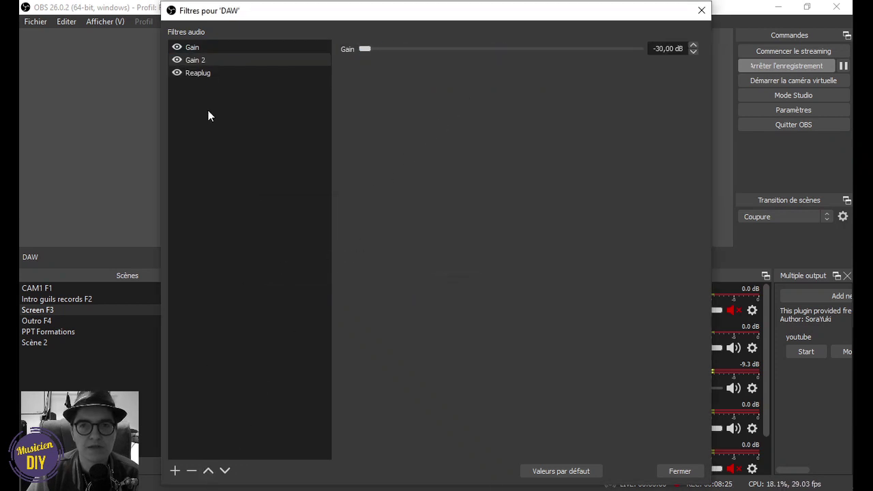
left_click(700, 471)
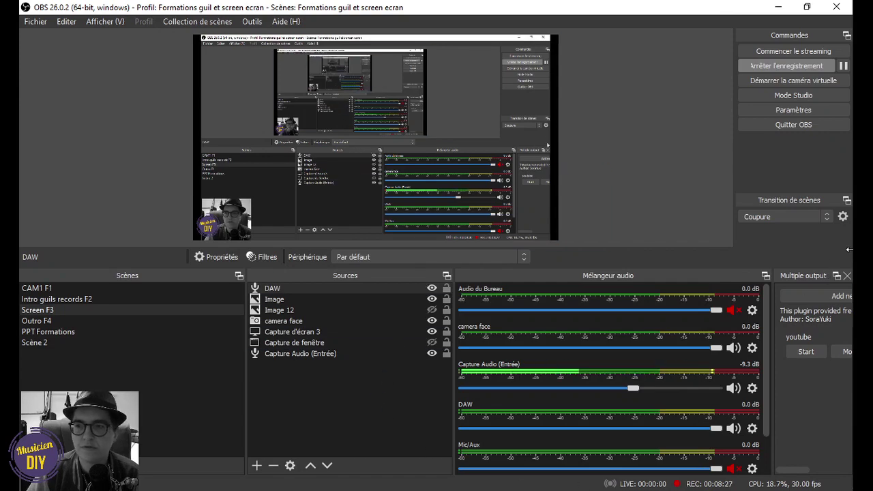
Step: Return to Reason, start playback, lower the click level to 48, and unmute the MUSIQUE track
key("alt+Tab")
key("space")
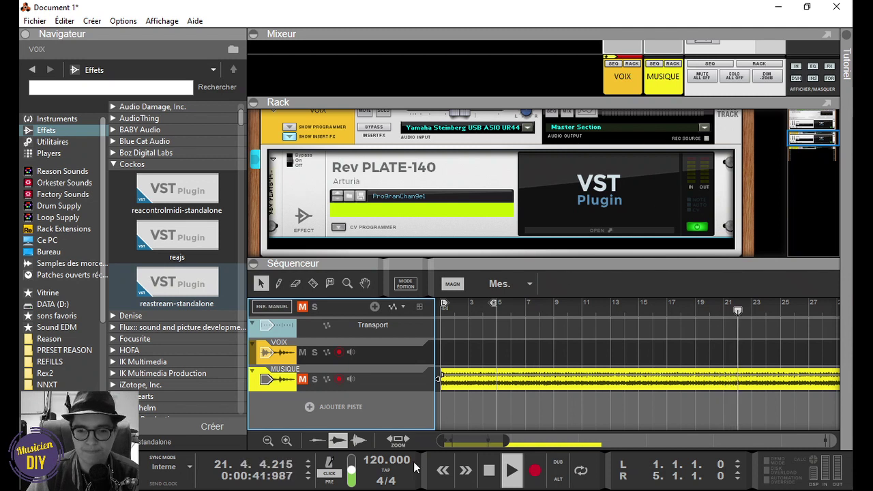
left_click_drag(352, 471, 352, 475)
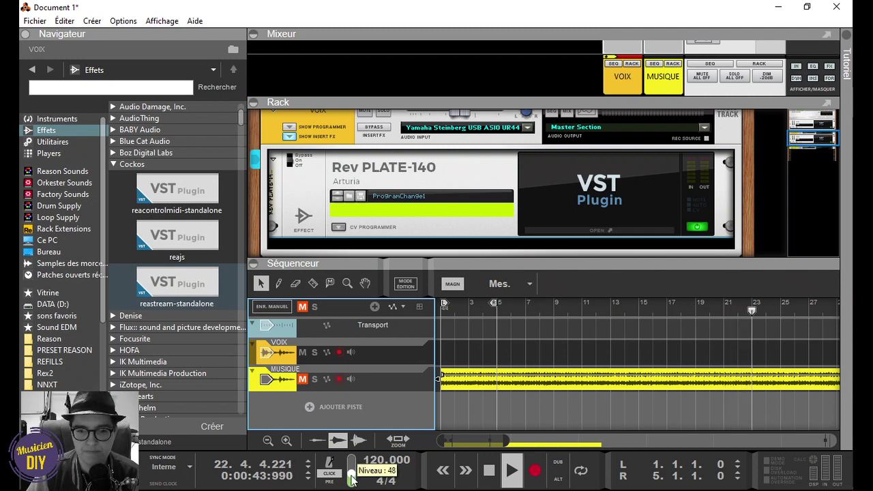
left_click(303, 378)
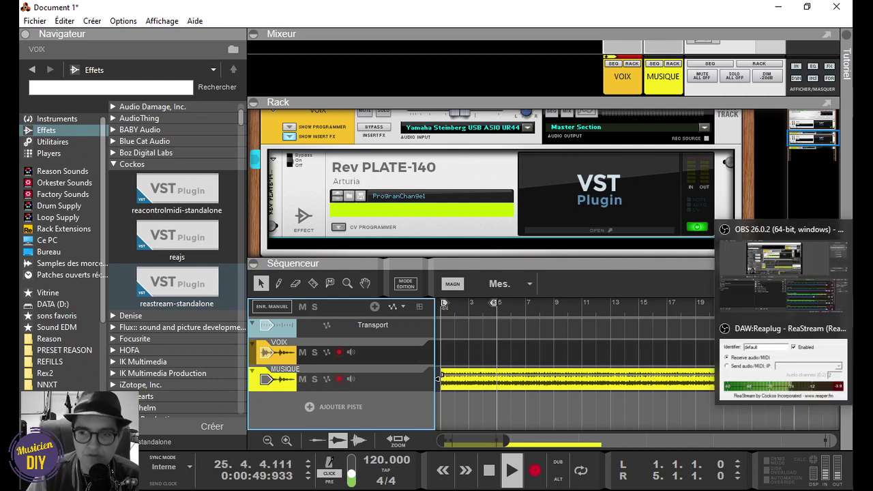
Step: Check the DAW source's level in the OBS audio mixer while the music plays, and stop playback in Reason
left_click(863, 312)
left_click(783, 266)
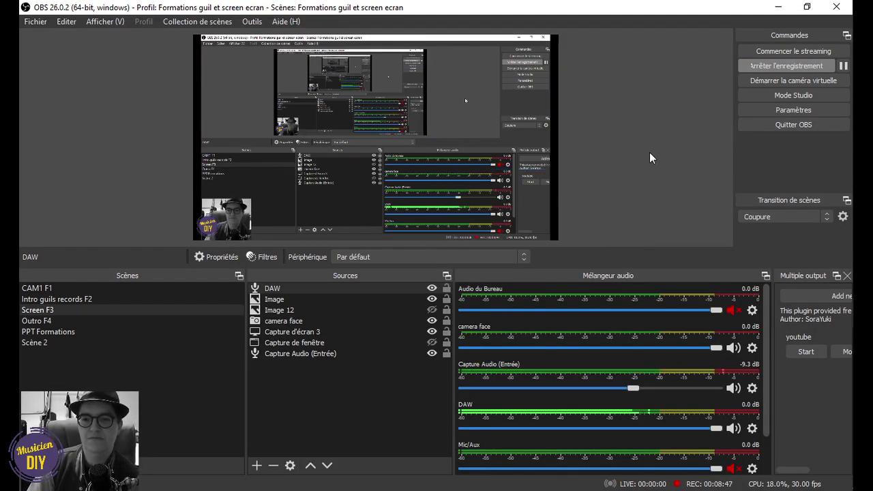
left_click(863, 231)
key("space")
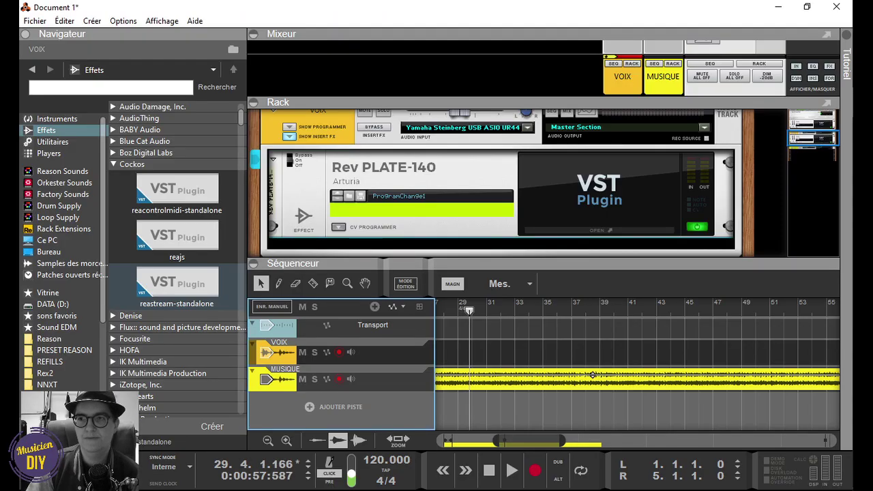
Step: Mute the MUSIQUE track in Reason, restart playback, and check the click's level on the DAW source in OBS
key("alt+Tab")
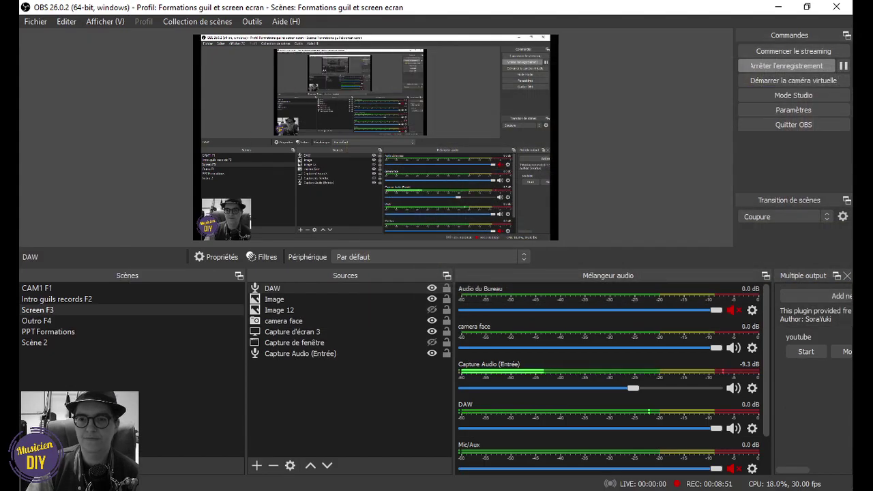
key("alt+Tab")
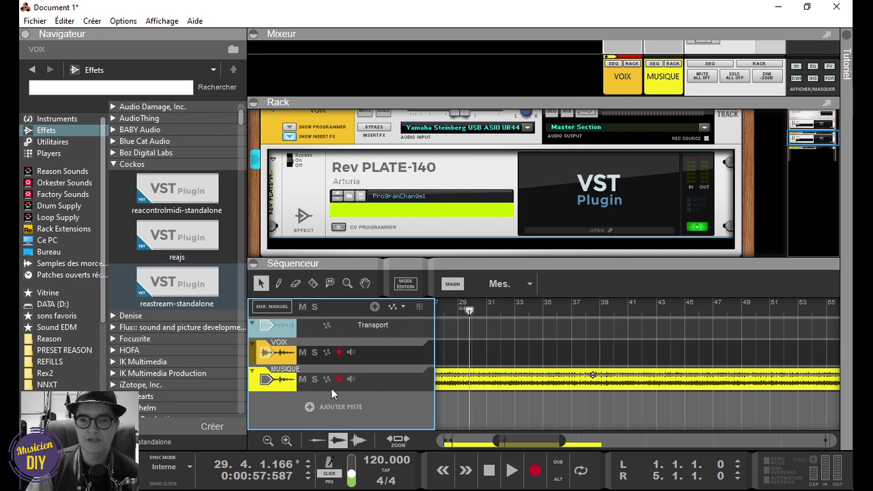
key("space")
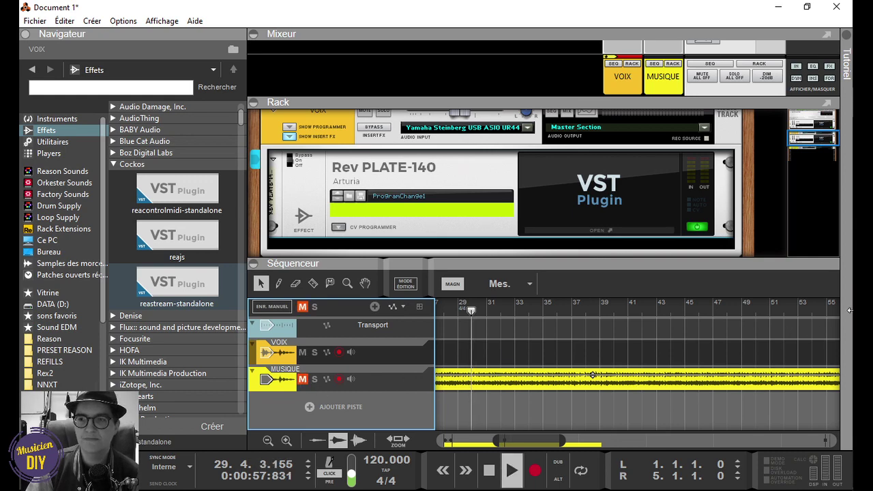
key("alt+Tab")
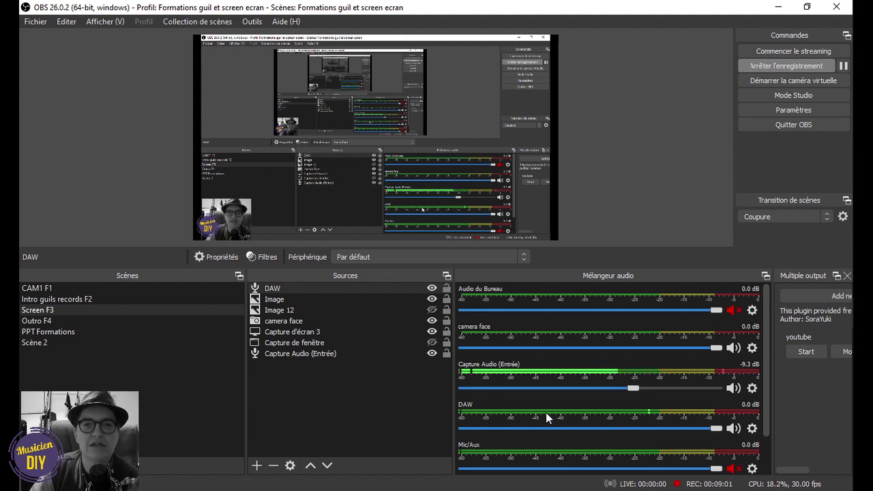
Step: Disable both Gain filters on the DAW source, leaving Reaplug enabled, and close the filters window
left_click(259, 258)
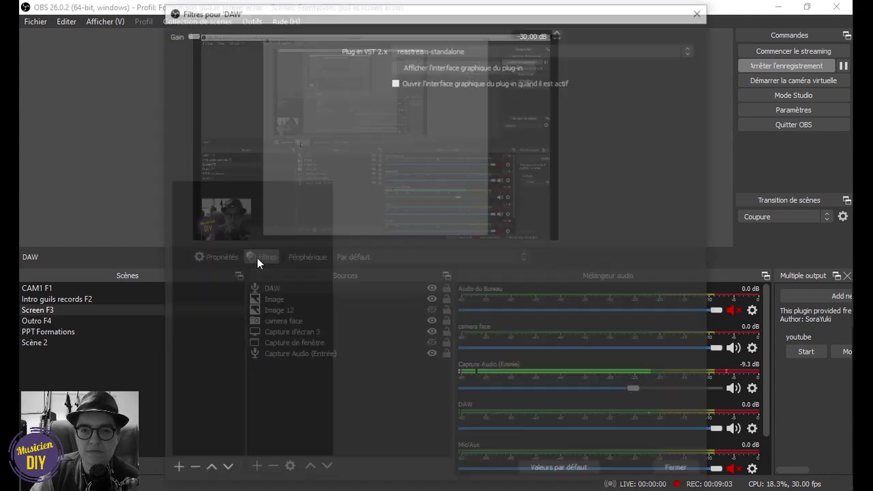
left_click_drag(415, 18, 282, 47)
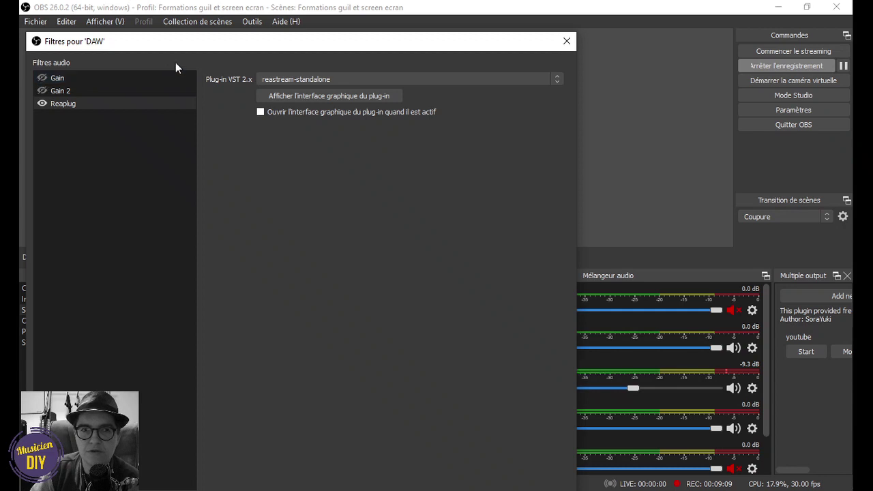
left_click_drag(334, 46, 381, 46)
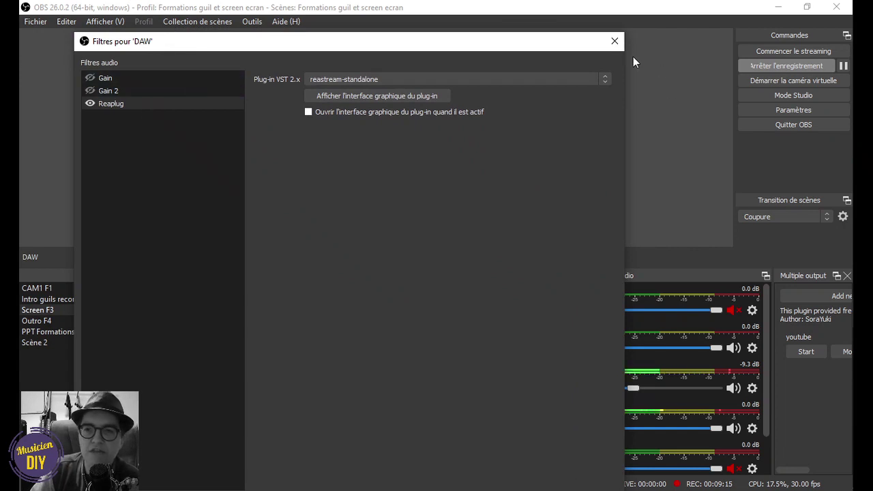
left_click(615, 41)
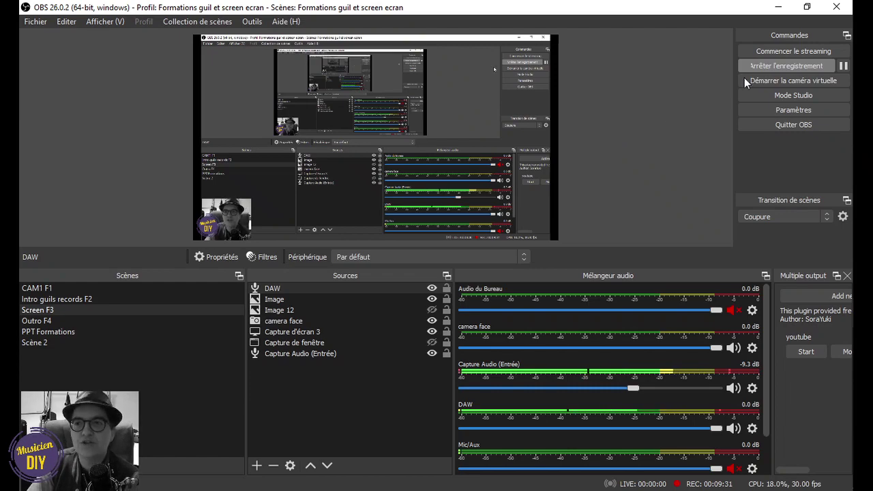
Step: Switch to Reason, stop playback, and review the send settings of the master section's reastream-standalone plug-in
left_click(783, 66)
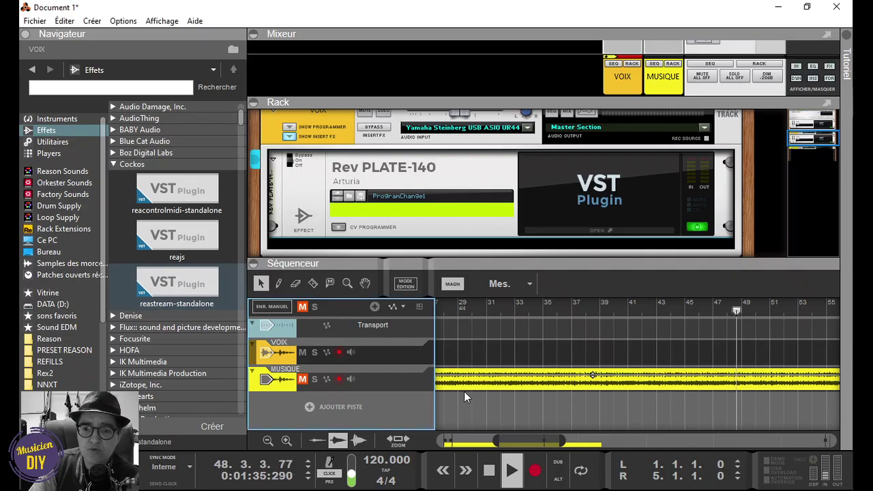
left_click(489, 470)
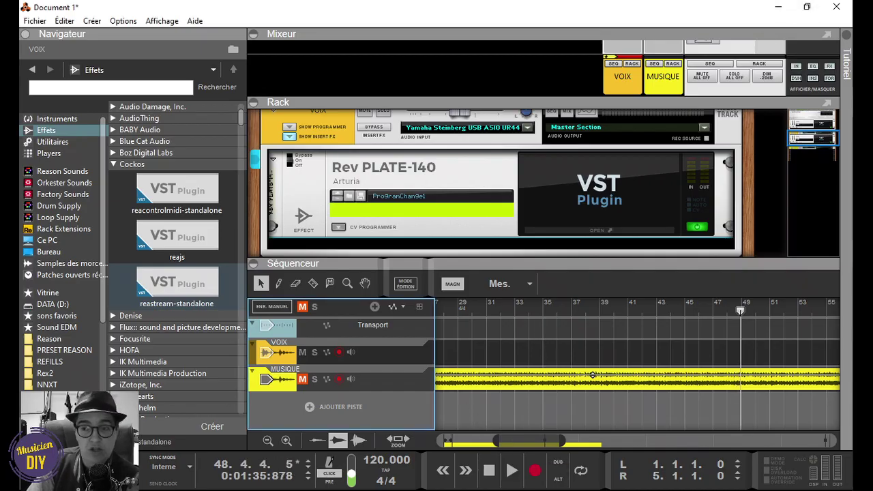
scroll(456, 190, "up", 3)
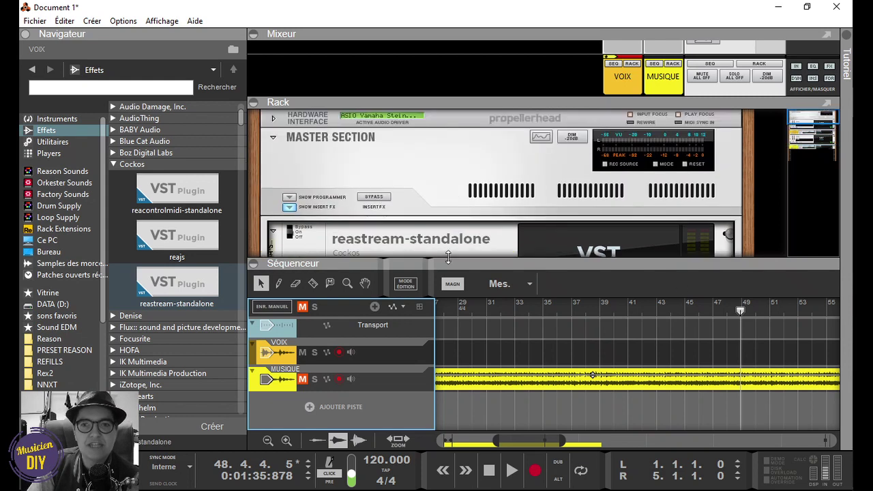
left_click_drag(449, 262, 467, 344)
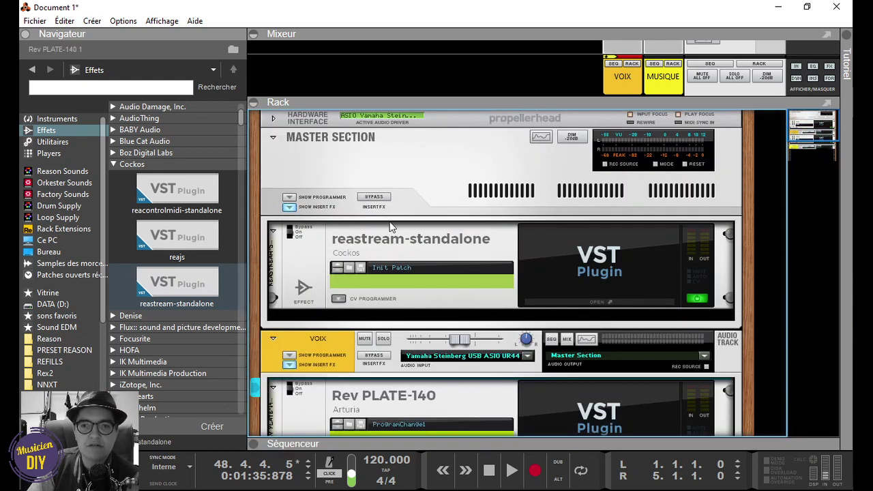
scroll(393, 217, "down", 1)
left_click(530, 263)
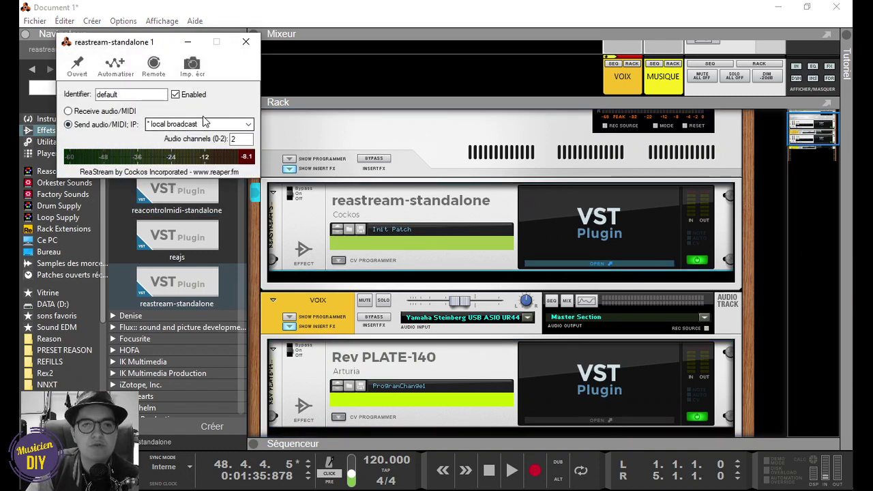
left_click(246, 42)
Step: Bring the sequencer back into view, switch off the Rev PLATE-140 effect, and enable monitoring on the VOIX track
left_click_drag(493, 438, 492, 287)
left_click(350, 379)
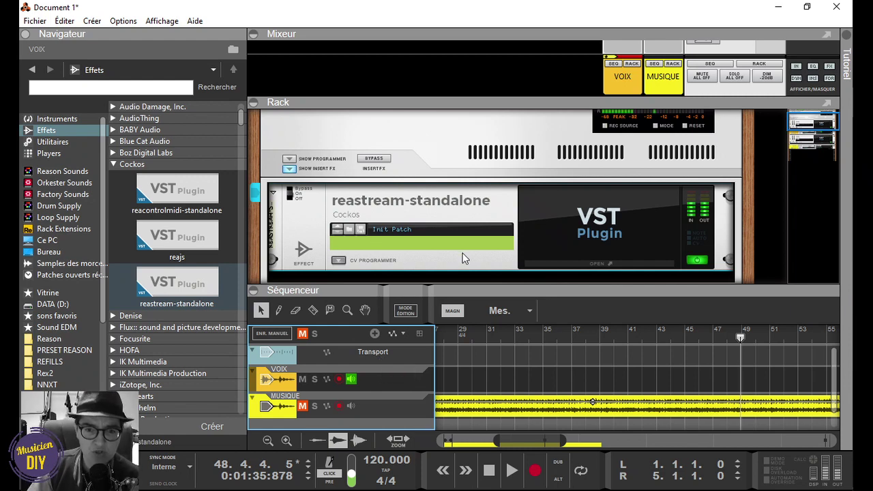
scroll(471, 249, "down", 3)
scroll(468, 193, "up", 1)
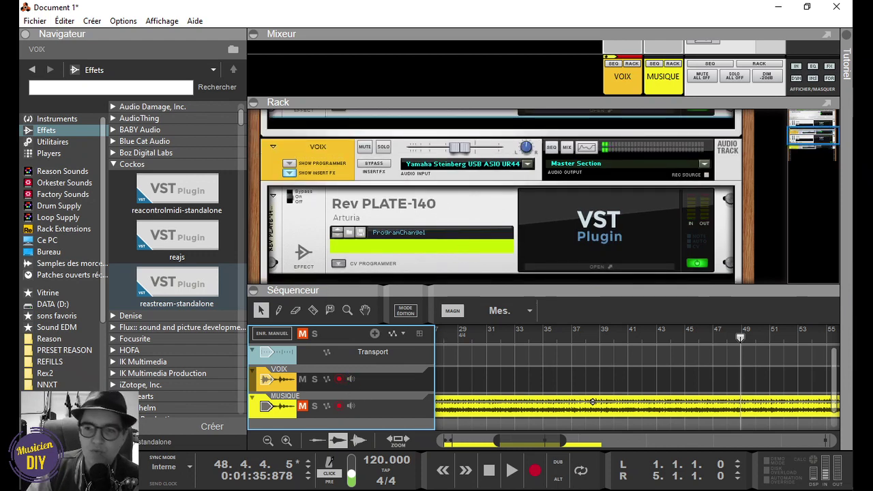
left_click(698, 263)
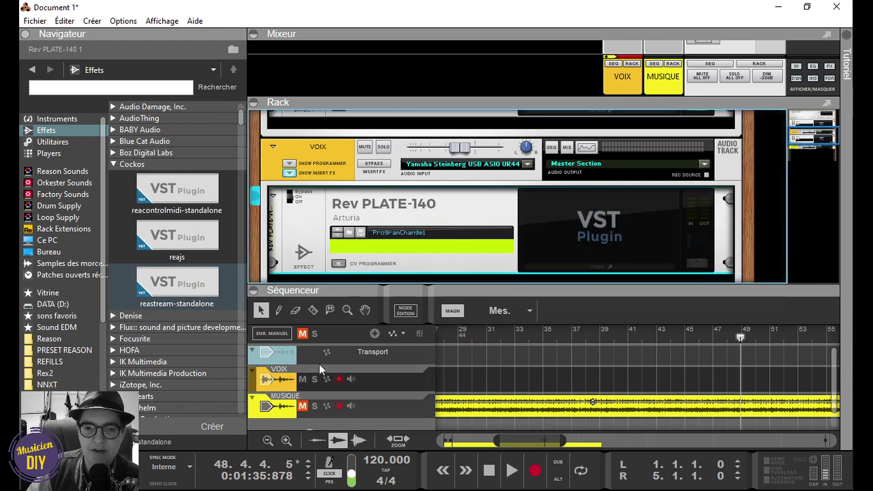
left_click(351, 380)
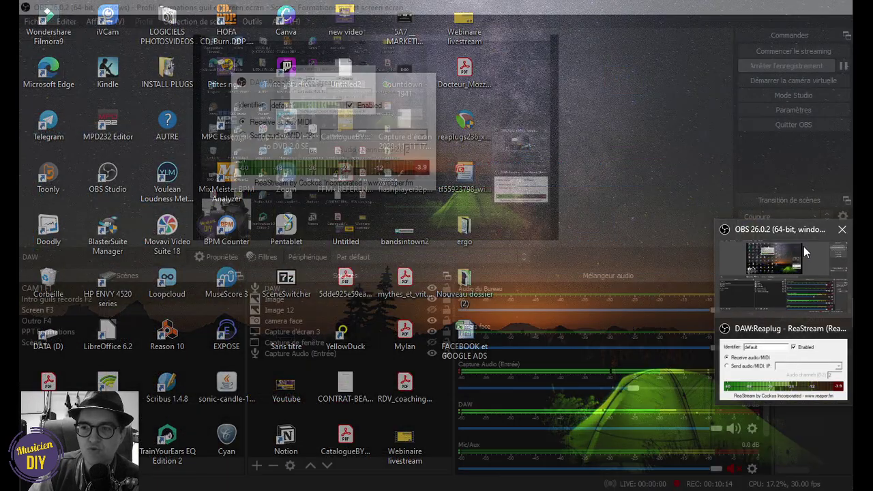
Step: Switch to OBS and review the DAW source's device properties
left_click(803, 246)
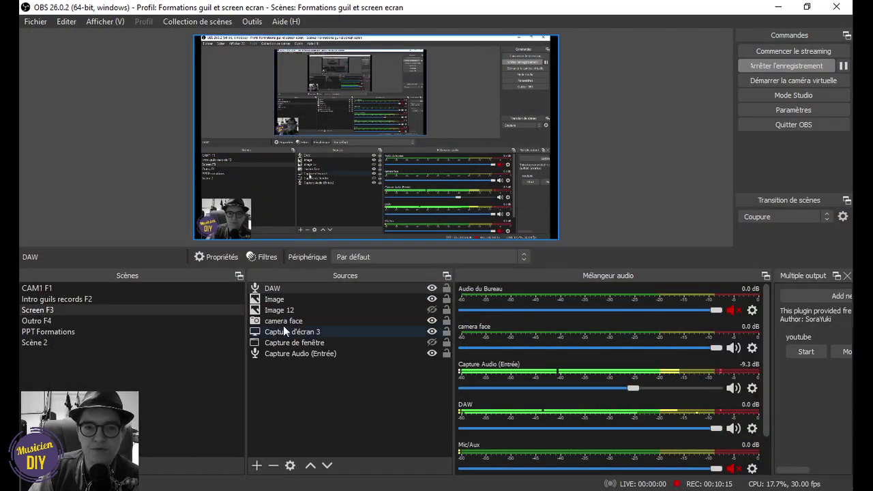
double_click(291, 290)
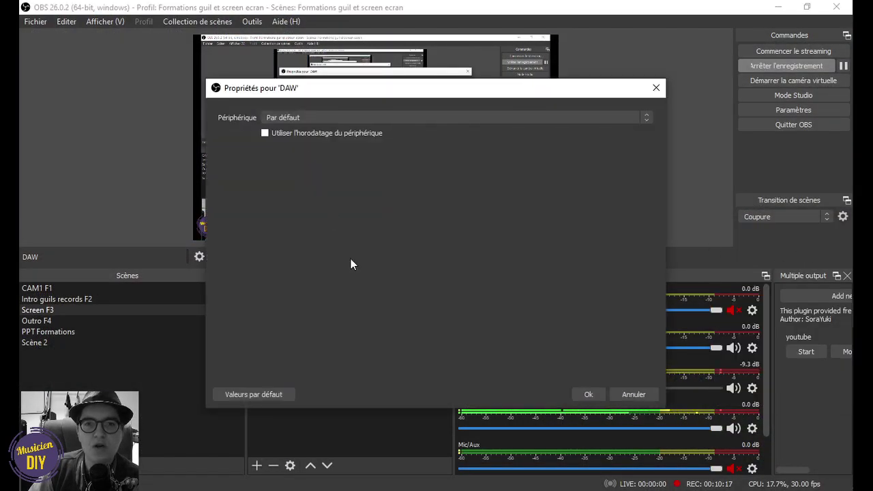
left_click(586, 398)
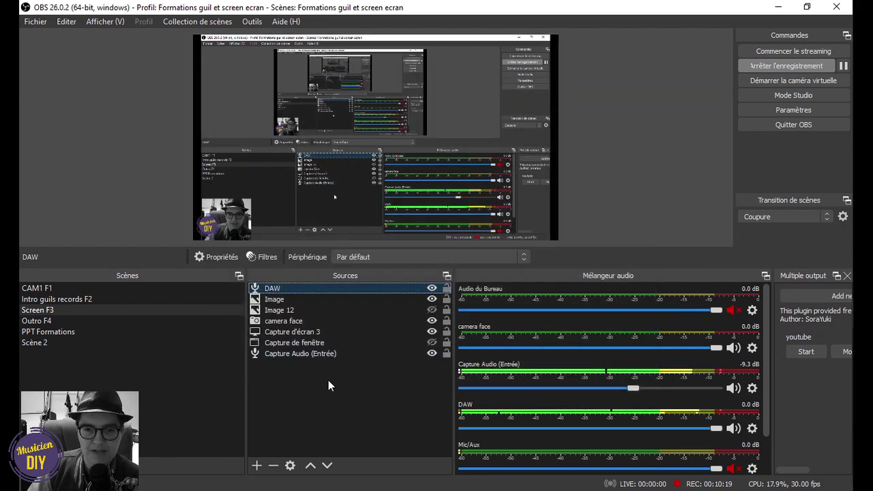
Step: Examine the ReaStream interface of the DAW source's Reaplug filter, and close the filters window
left_click(263, 255)
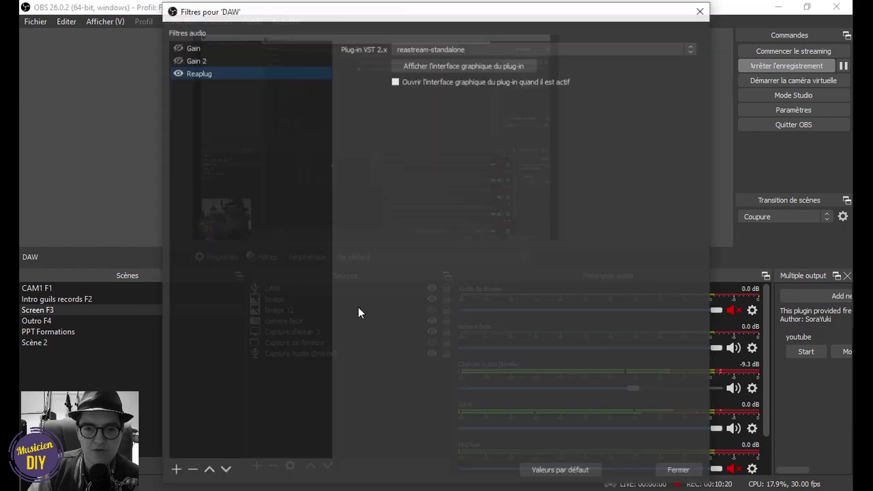
left_click(461, 64)
left_click(475, 68)
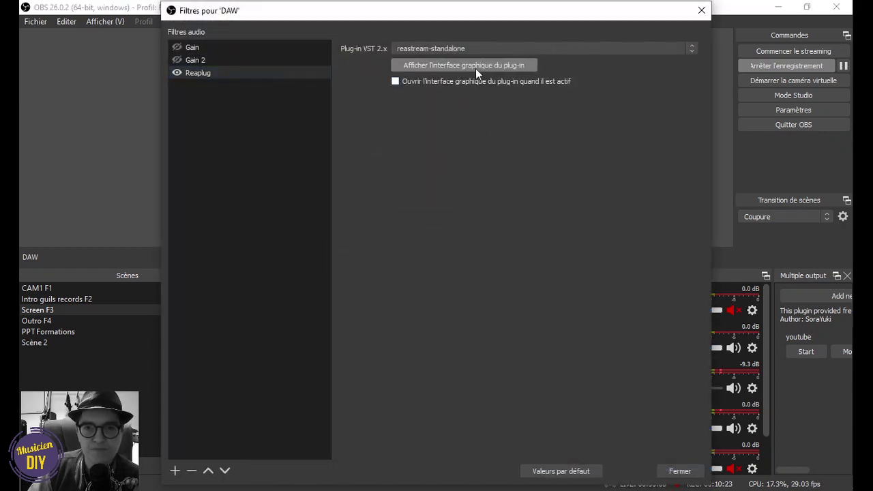
left_click(475, 69)
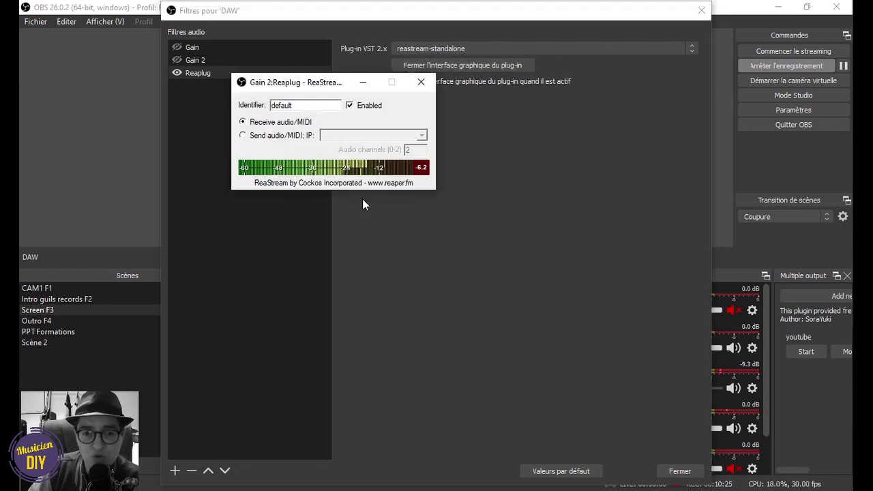
left_click(421, 82)
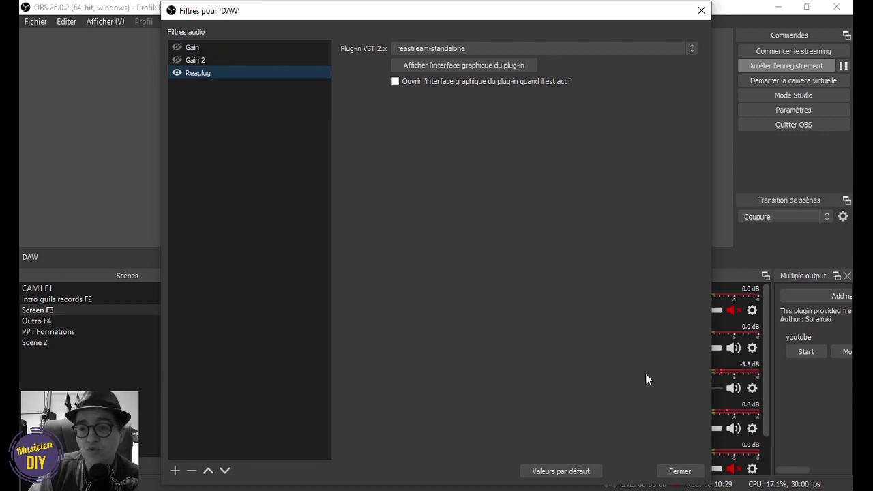
left_click(676, 469)
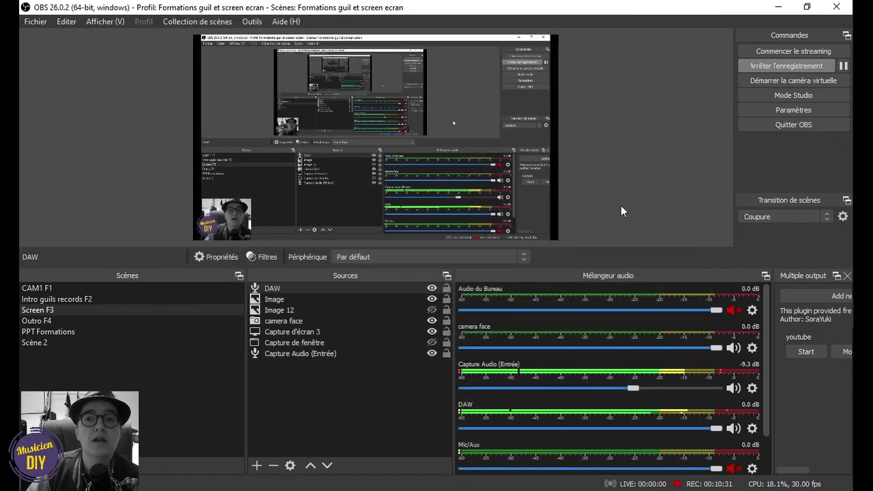
Step: Switch to the CAM1 F1 scene
left_click(174, 293)
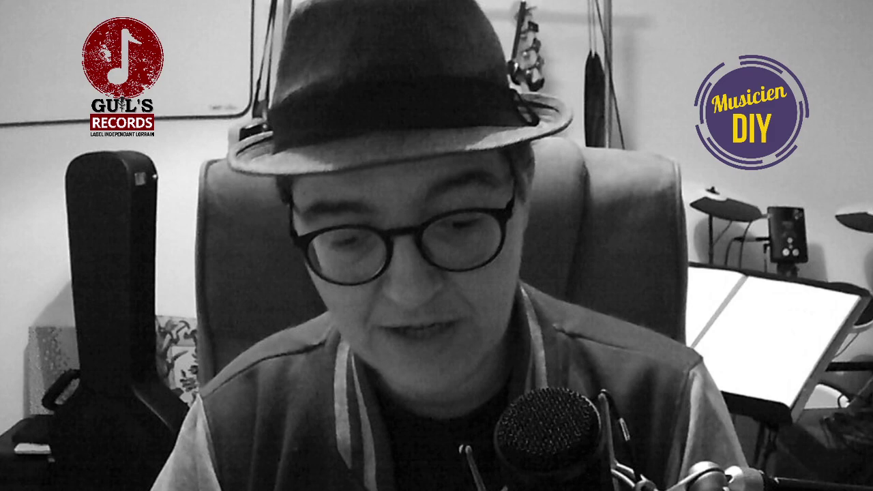